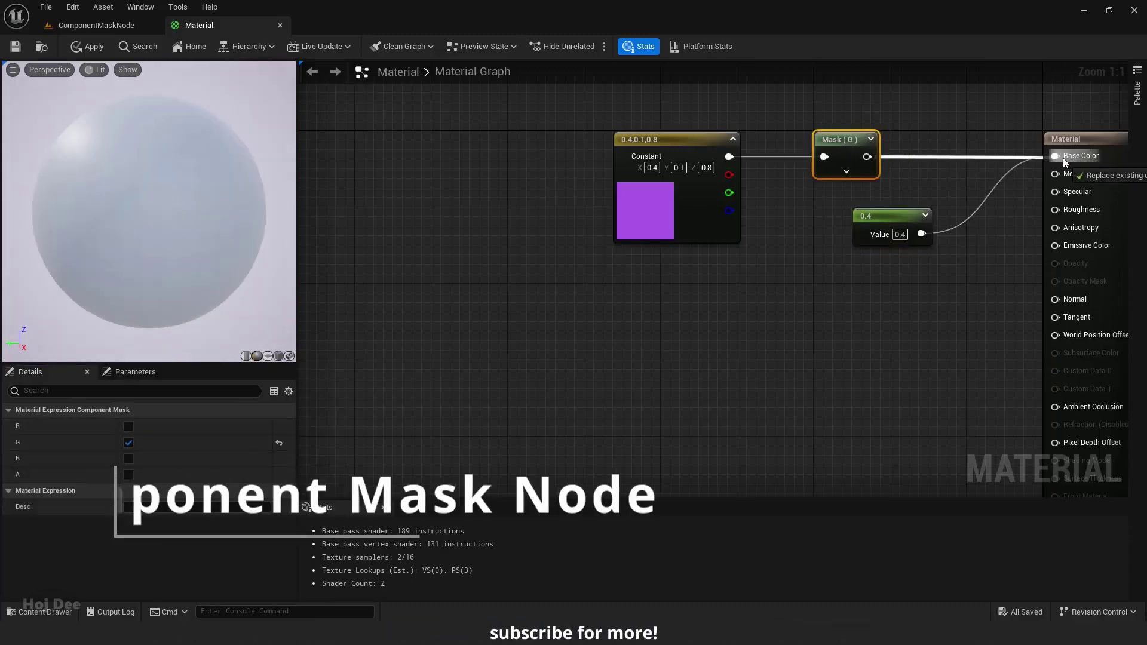
# - Set the Constant node to 0.1 and connect its output to Base Color
pyautogui.click(899, 234)
pyautogui.write('0.1')
pyautogui.press('Return')
pyautogui.moveTo(922, 234); pyautogui.dragTo(1061, 160)
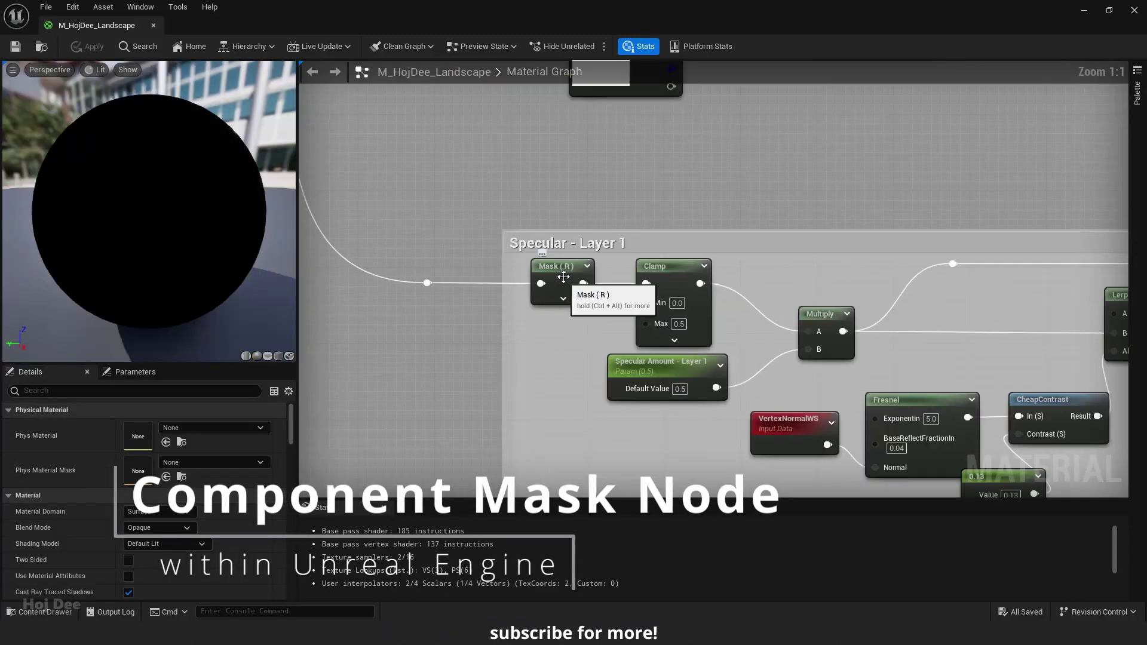
# - Scroll through the M_HojDee_Master graph's BaseColor, Metallic, Specular, Roughness and Opacity sections
pyautogui.scroll(3, 565, 308)
pyautogui.scroll(-2, 544, 357)
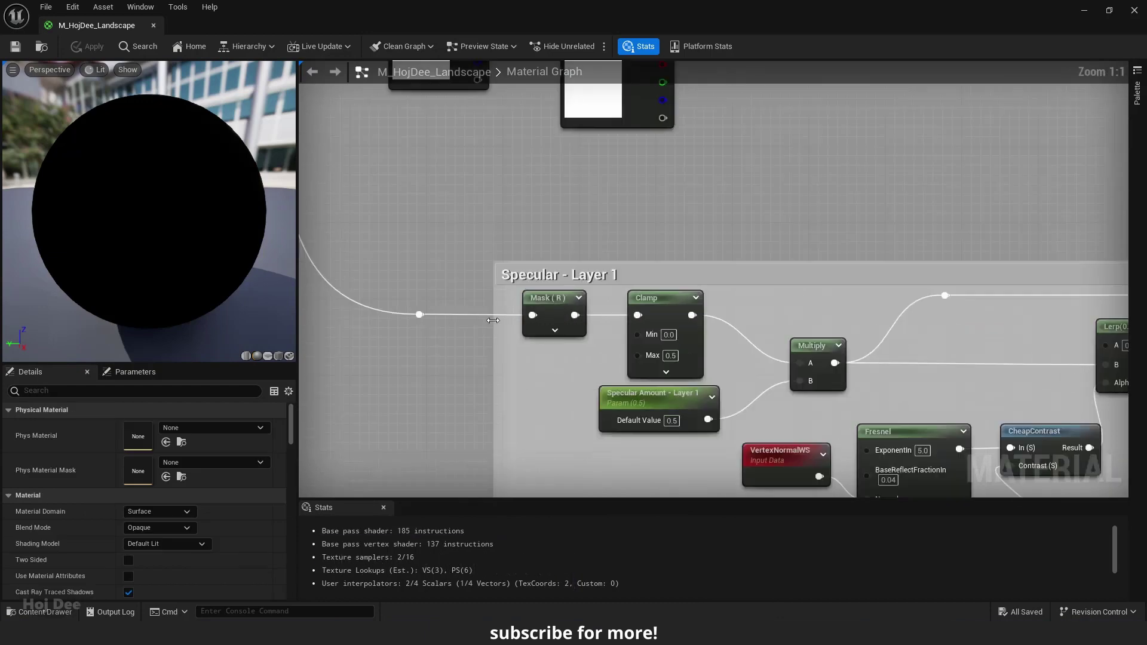
pyautogui.scroll(-2, 532, 270)
pyautogui.scroll(-1, 526, 294)
pyautogui.scroll(2, 640, 355)
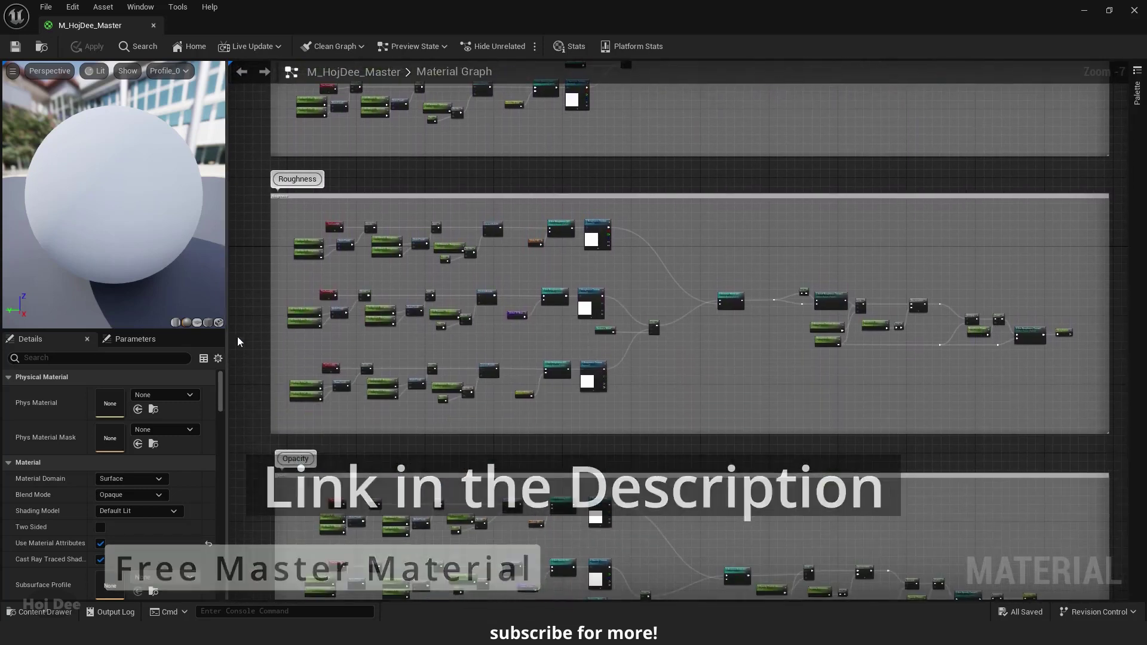
# - Pan to the Opacity group and add a ComponentMask node found by searching 'component mask'
pyautogui.moveTo(239, 339); pyautogui.dragTo(251, 79, button='right')
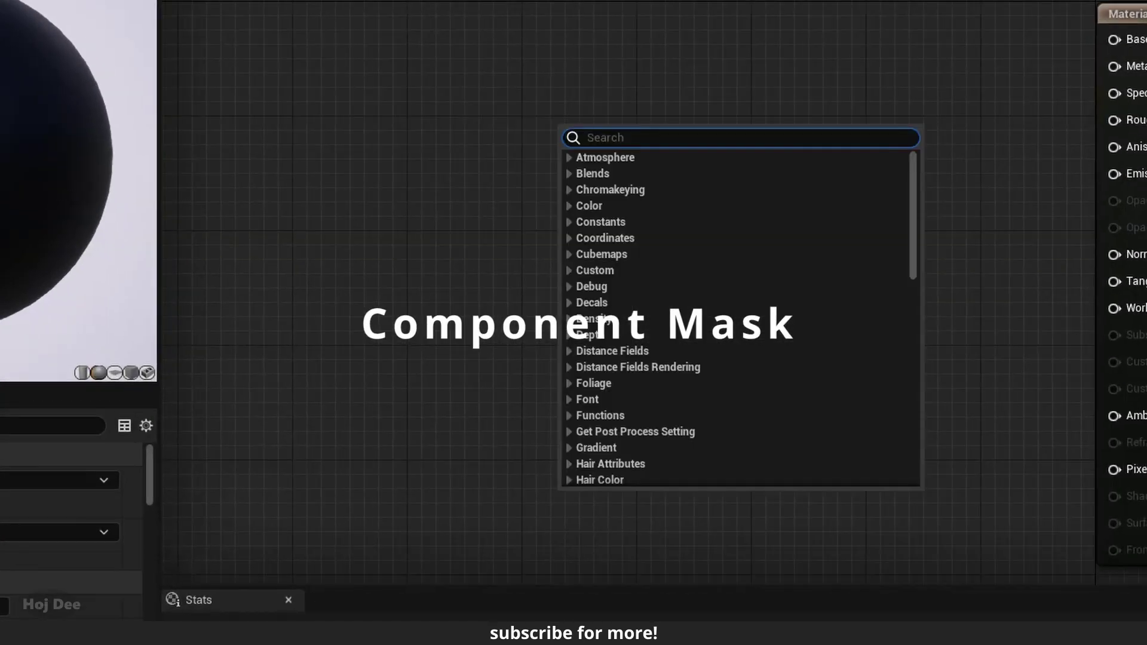
pyautogui.write('component mask')
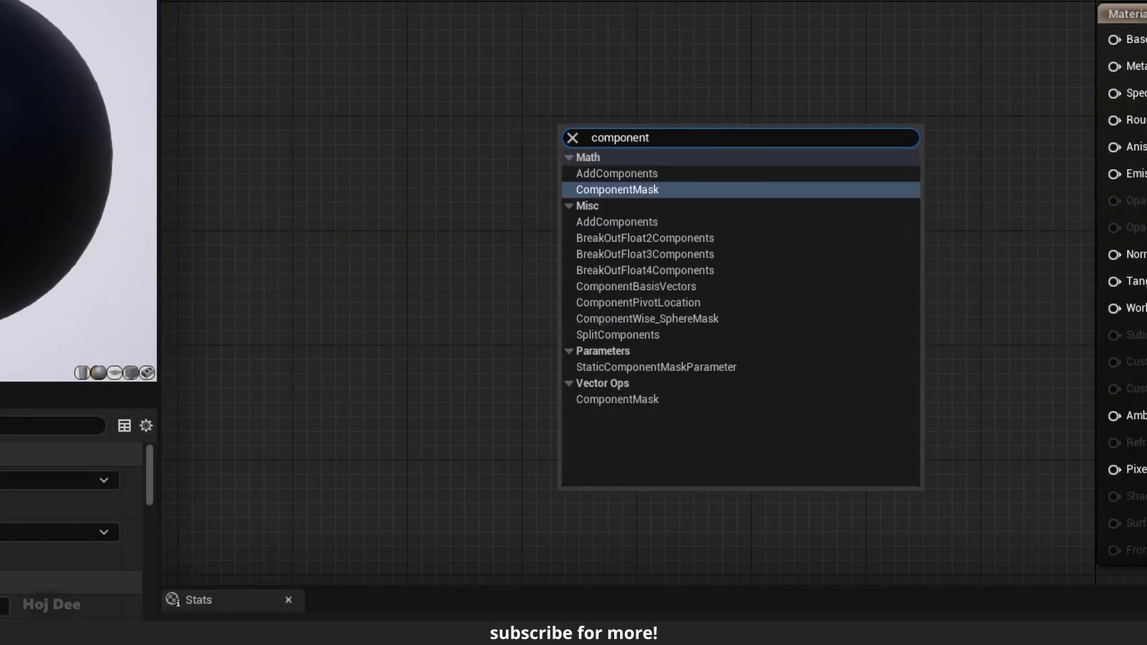
pyautogui.click(604, 173)
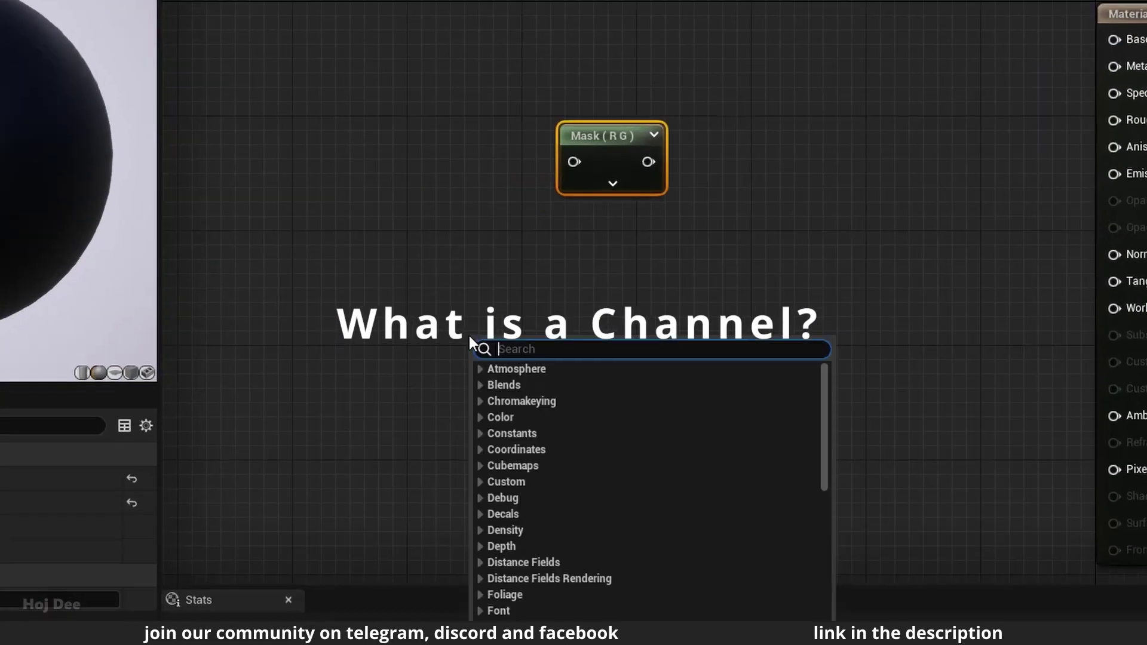
# - Add a 0,0,0 Constant3Vector, test wires from its R, G and B outputs, then open the Content Drawer
pyautogui.write('constant')
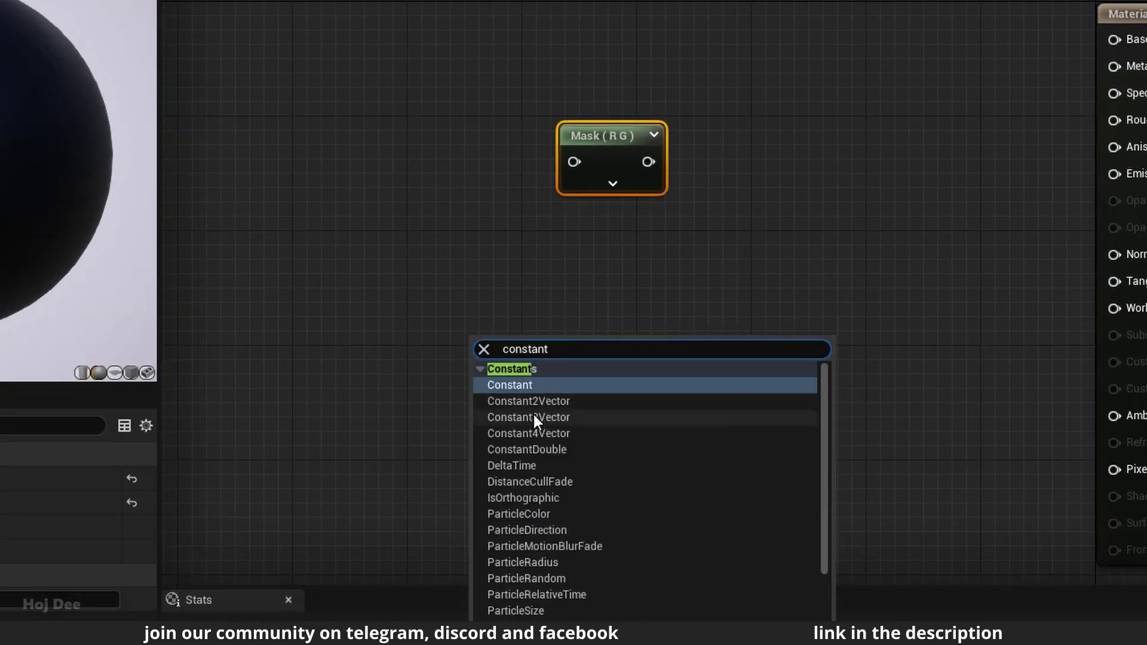
pyautogui.click(536, 417)
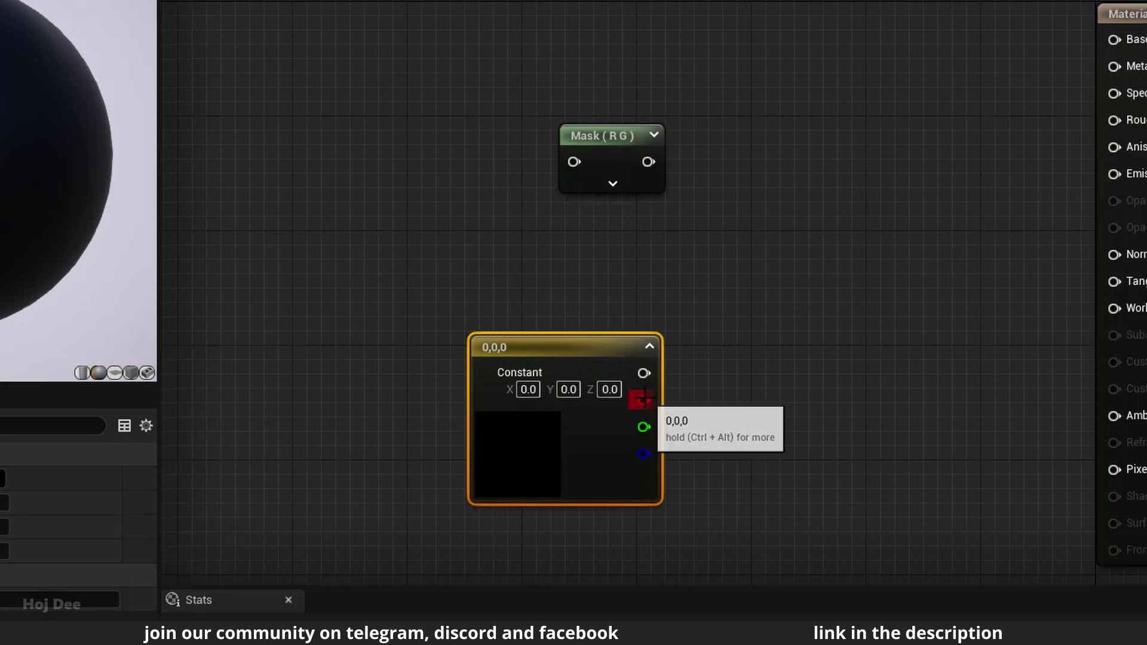
pyautogui.moveTo(644, 400); pyautogui.dragTo(780, 380)
pyautogui.click(724, 419)
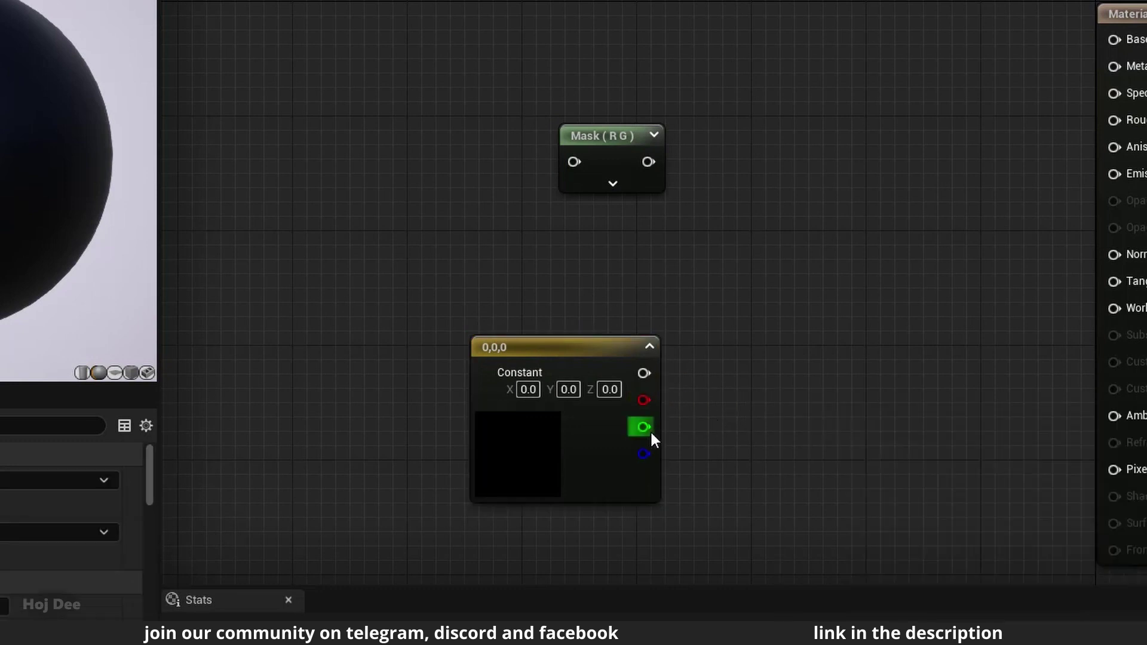
pyautogui.moveTo(644, 427); pyautogui.dragTo(759, 426)
pyautogui.click(761, 451)
pyautogui.moveTo(643, 454); pyautogui.dragTo(763, 464)
pyautogui.click(723, 460)
pyautogui.hotkey('ctrl', 'space')
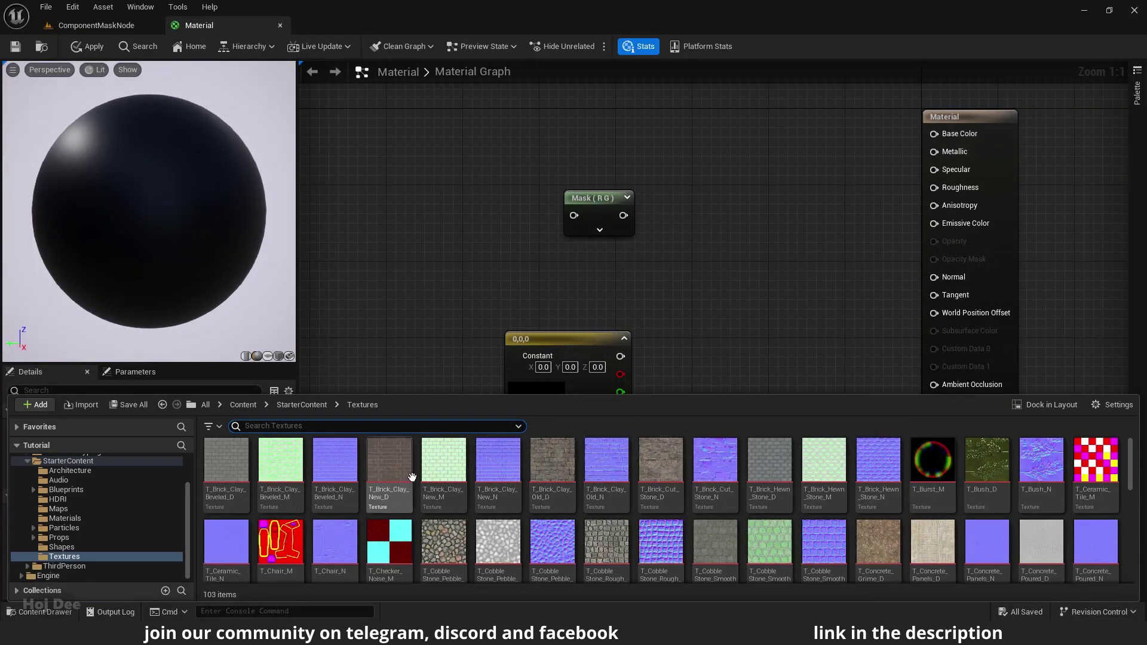
# - Open T_Brick_Clay_New_D and switch off its R, G, B and A channel views
pyautogui.doubleClick(389, 463)
pyautogui.click(257, 47)
pyautogui.click(242, 48)
pyautogui.click(222, 48)
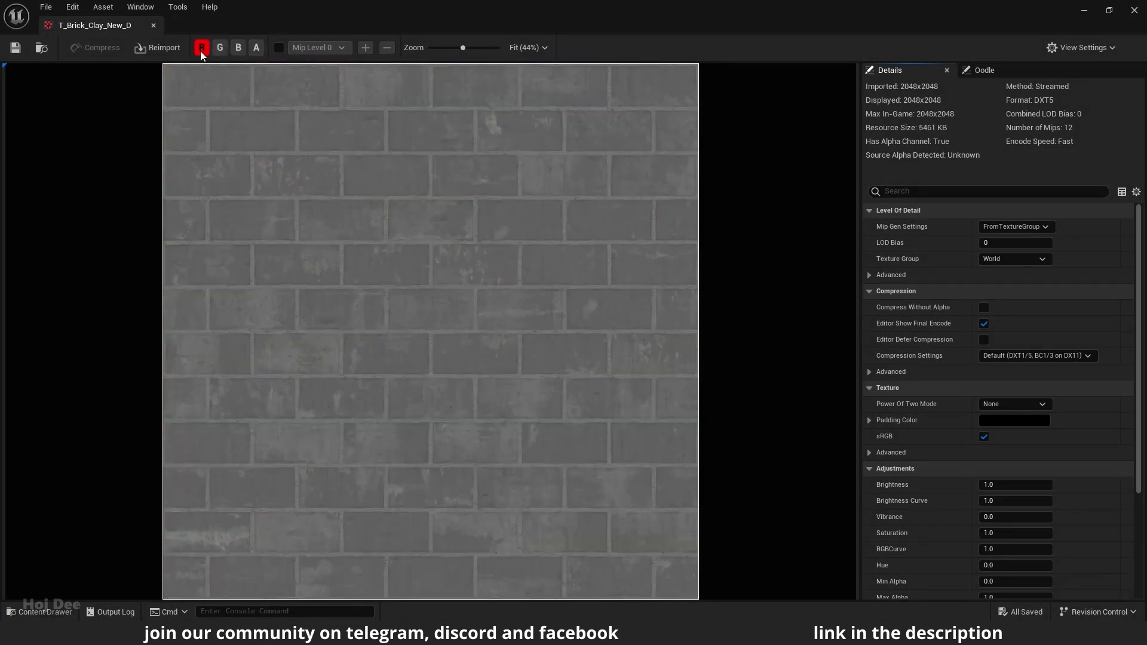
pyautogui.click(201, 48)
# - View the green, blue and alpha channels one at a time, ending on alpha alone
pyautogui.click(220, 47)
pyautogui.click(220, 48)
pyautogui.click(237, 47)
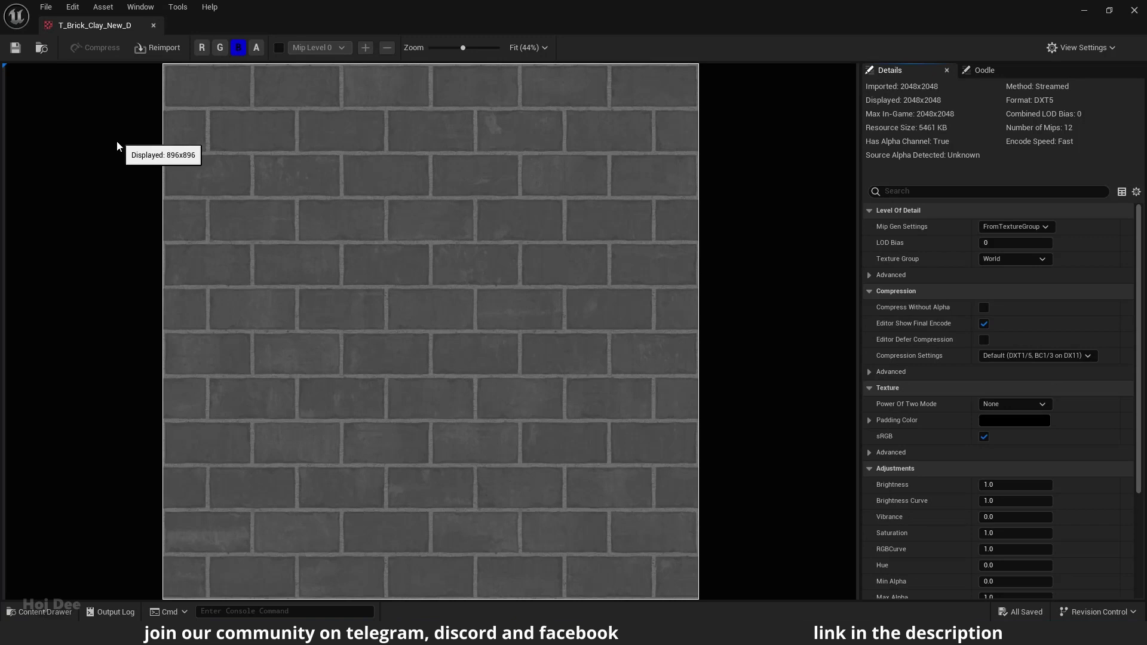
pyautogui.click(238, 47)
pyautogui.click(256, 48)
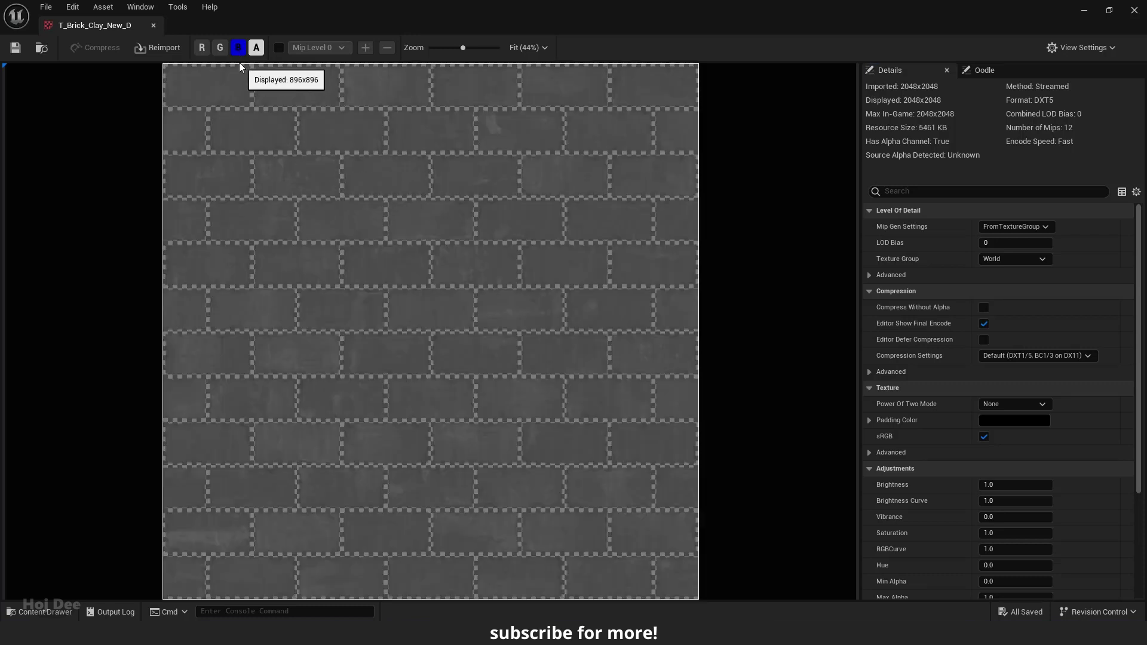
pyautogui.click(237, 52)
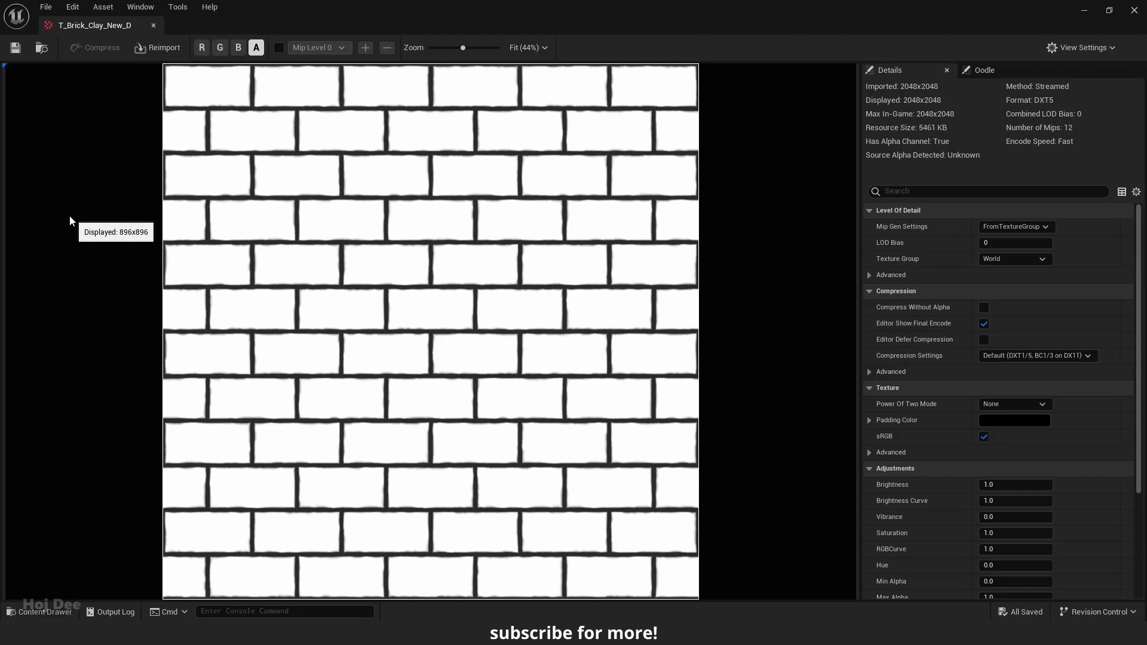
# - Return to the material and add a Constant4Vector below the 0,0,0 constant, closing Stats
pyautogui.click(153, 25)
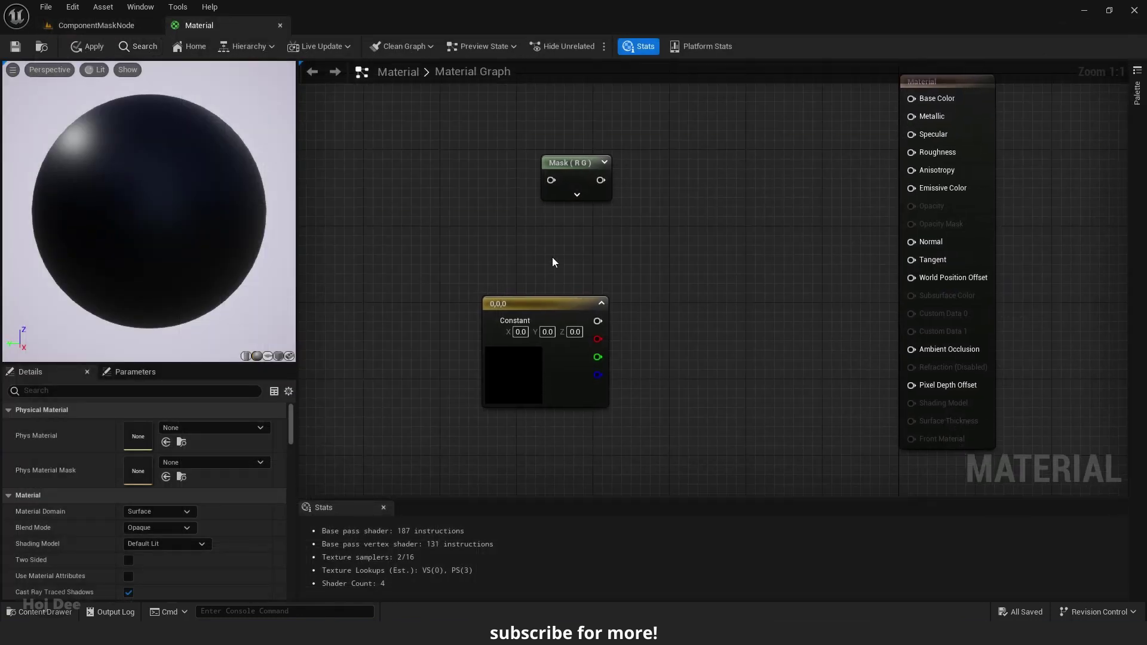
pyautogui.rightClick(637, 258)
pyautogui.write('constant4')
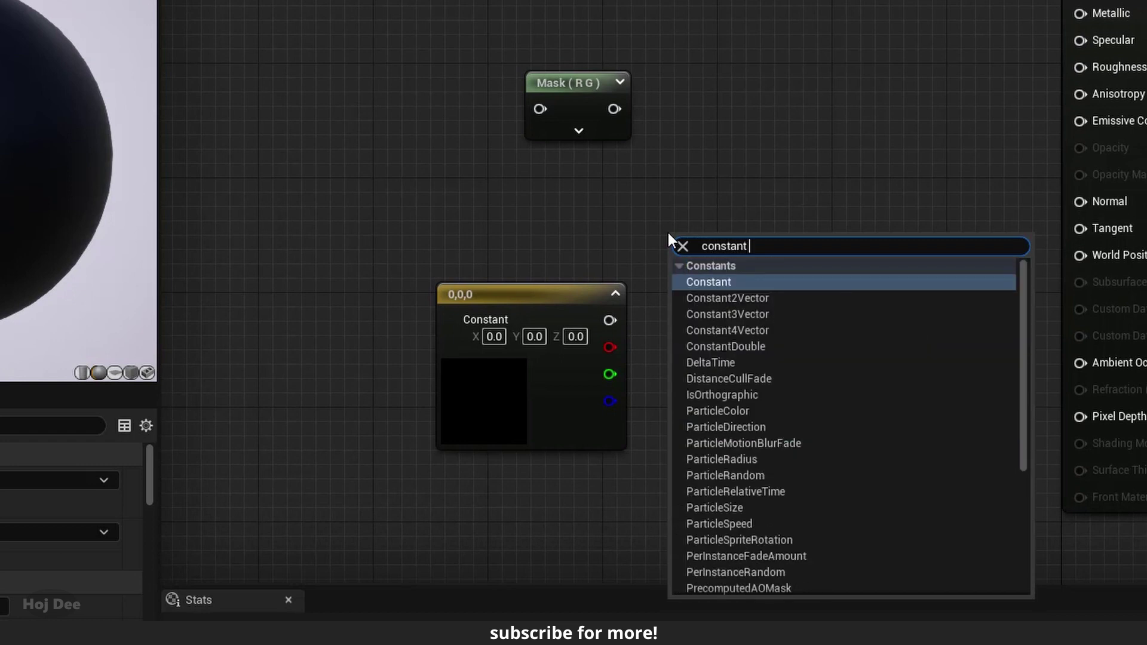
pyautogui.click(711, 282)
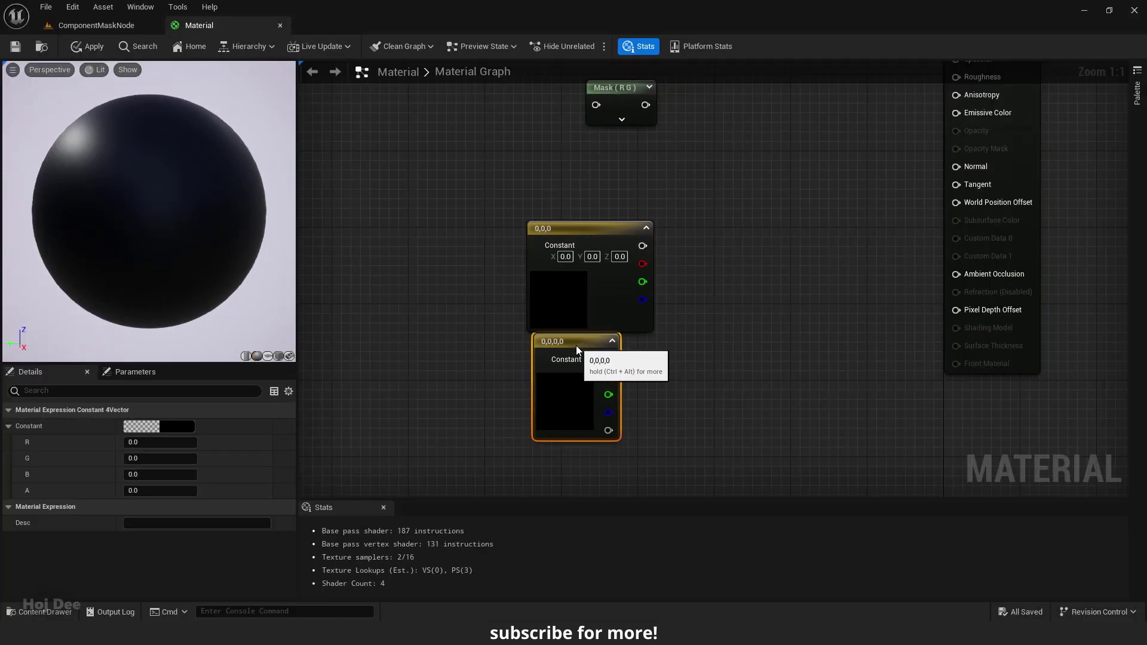
pyautogui.moveTo(510, 469); pyautogui.dragTo(553, 460)
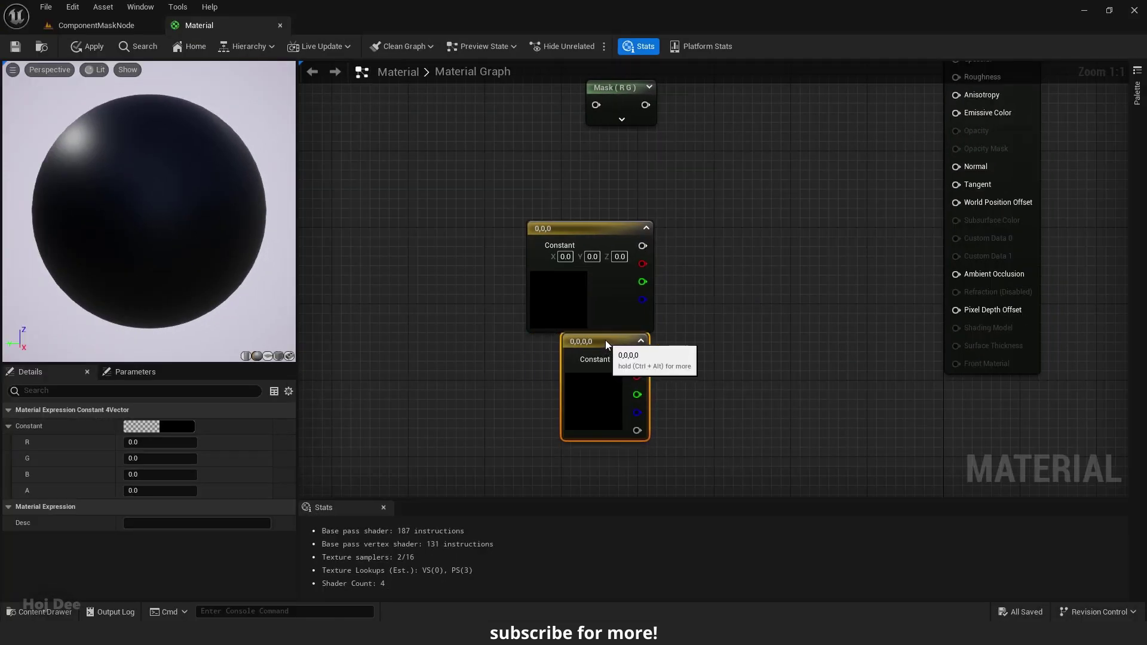
pyautogui.click(383, 508)
pyautogui.scroll(7, 686, 355)
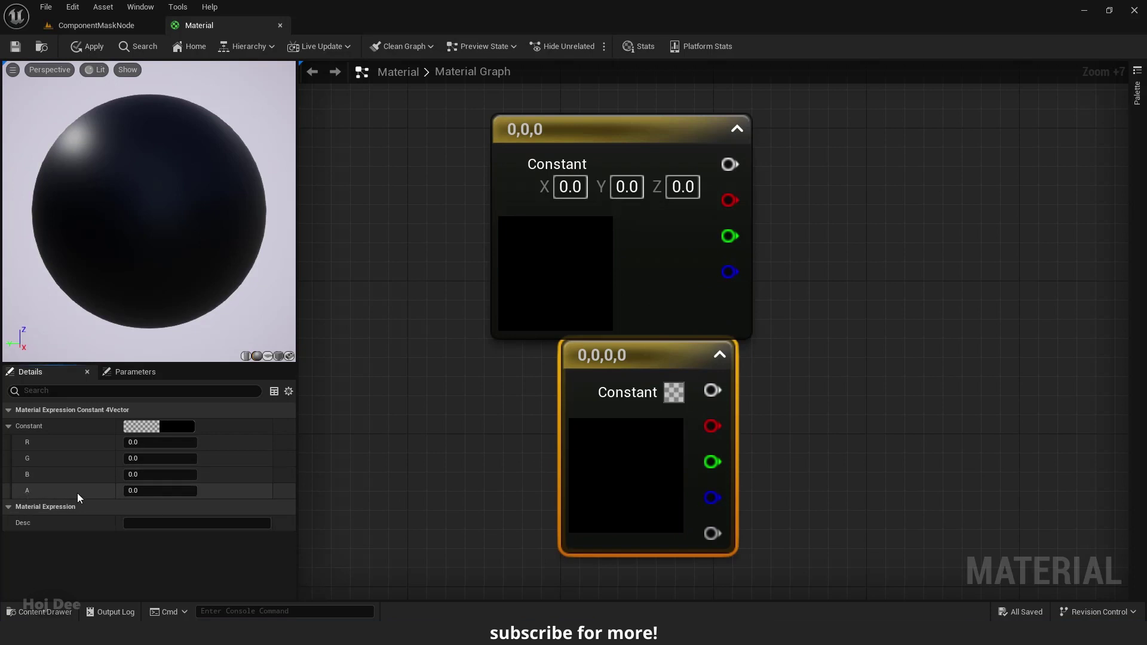
# - Set the Constant4Vector to 0.432, 0.096, 0.368 with alpha lowered to 0.8
pyautogui.moveTo(712, 533); pyautogui.dragTo(827, 528)
pyautogui.click(721, 439)
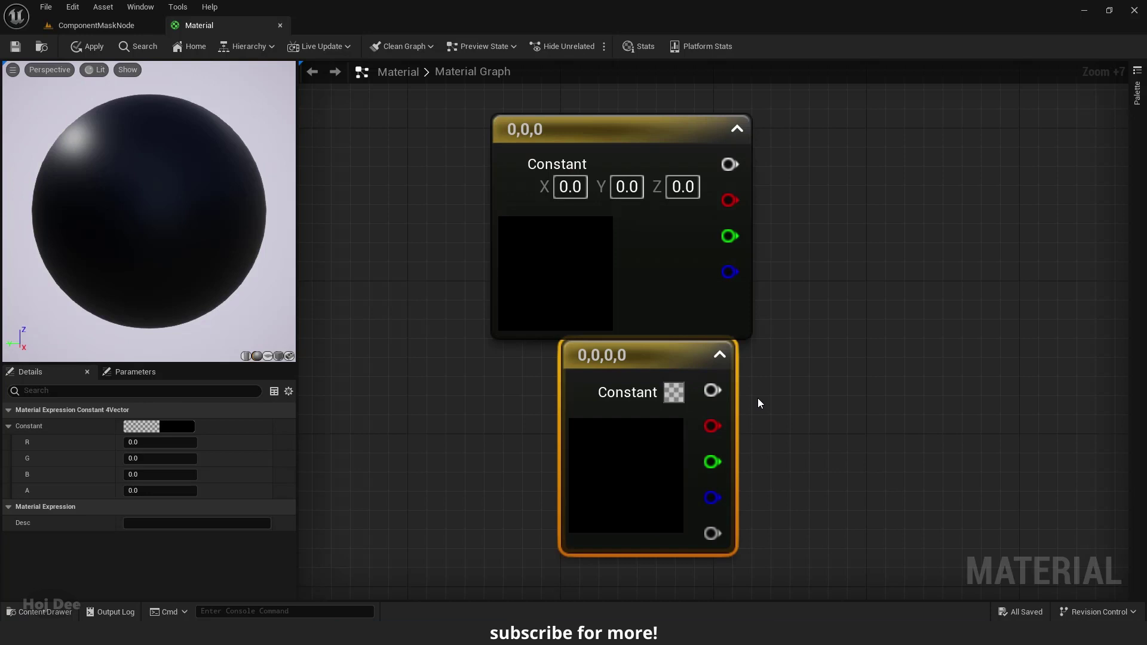
pyautogui.moveTo(137, 442)
pyautogui.mouseDown()
pyautogui.moveTo(156, 442)
pyautogui.moveTo(142, 458)
pyautogui.moveTo(159, 474)
pyautogui.moveTo(133, 442)
pyautogui.moveTo(157, 442)
pyautogui.mouseUp()
pyautogui.write('1')
pyautogui.press('Return')
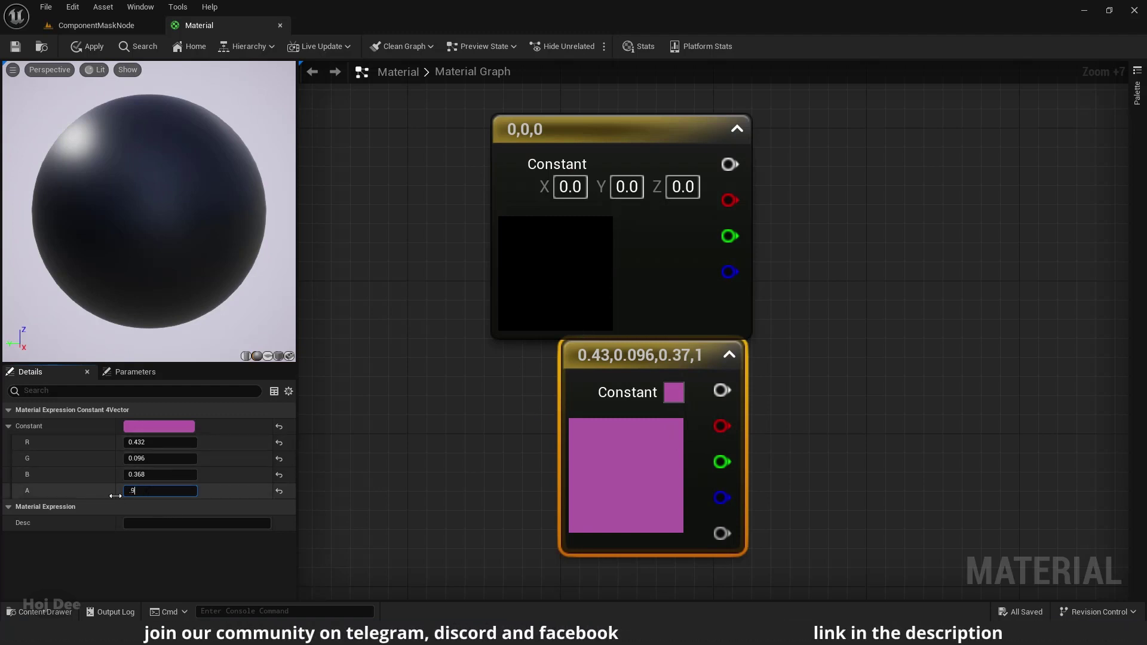
pyautogui.press('Return')
pyautogui.press('Return')
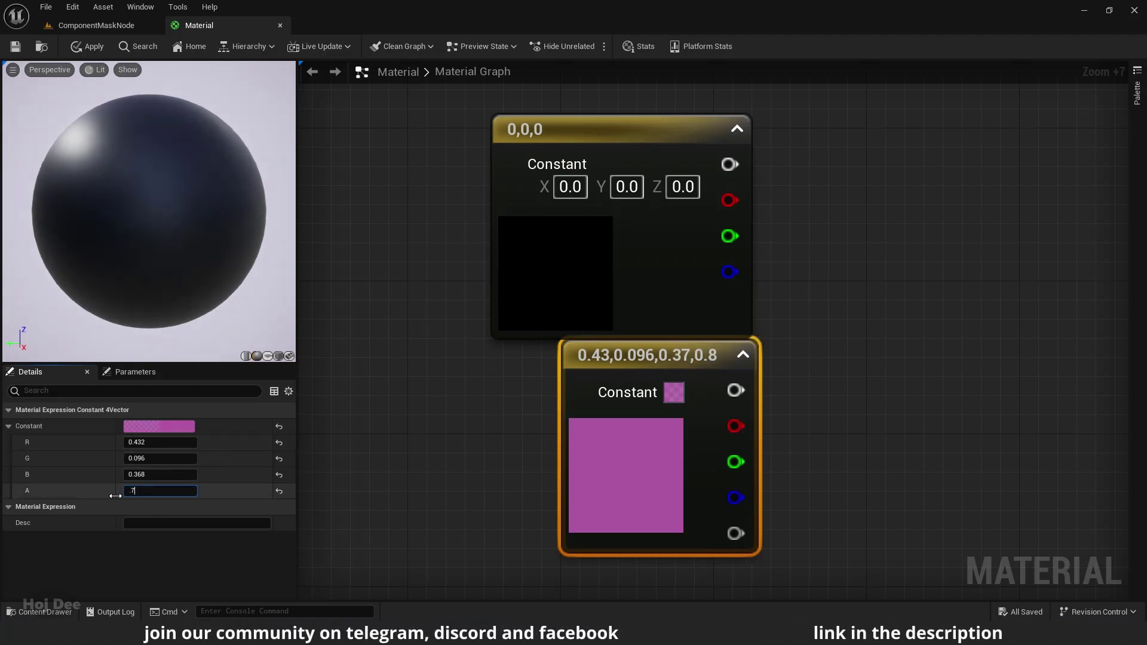
pyautogui.press('Return')
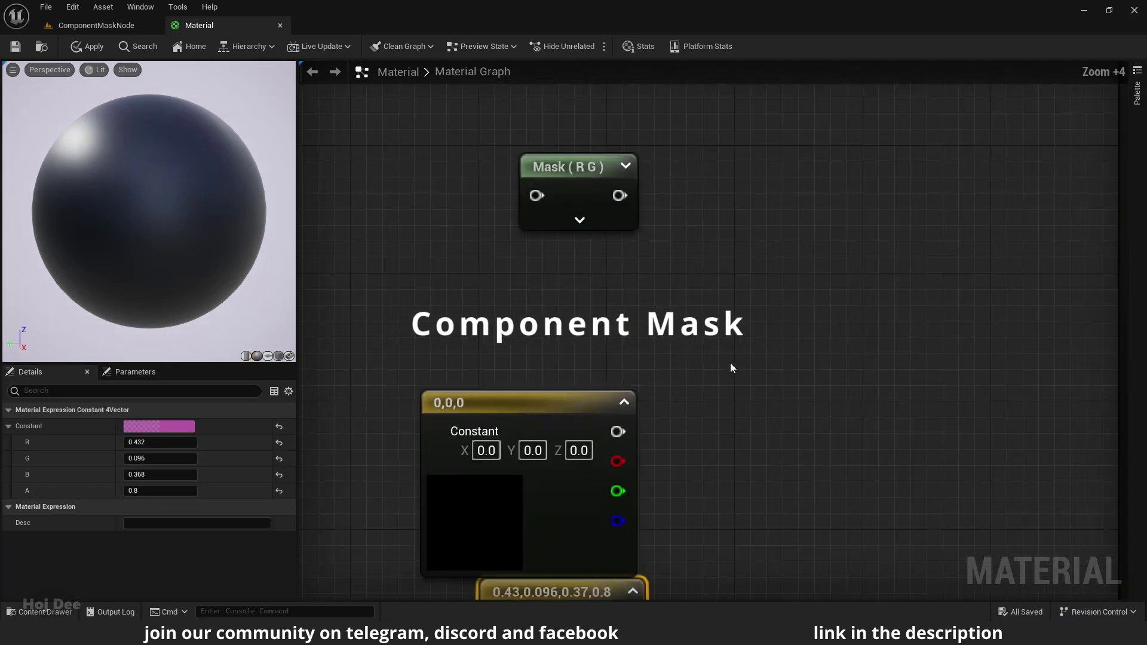
pyautogui.scroll(3, 708, 299)
pyautogui.click(660, 277)
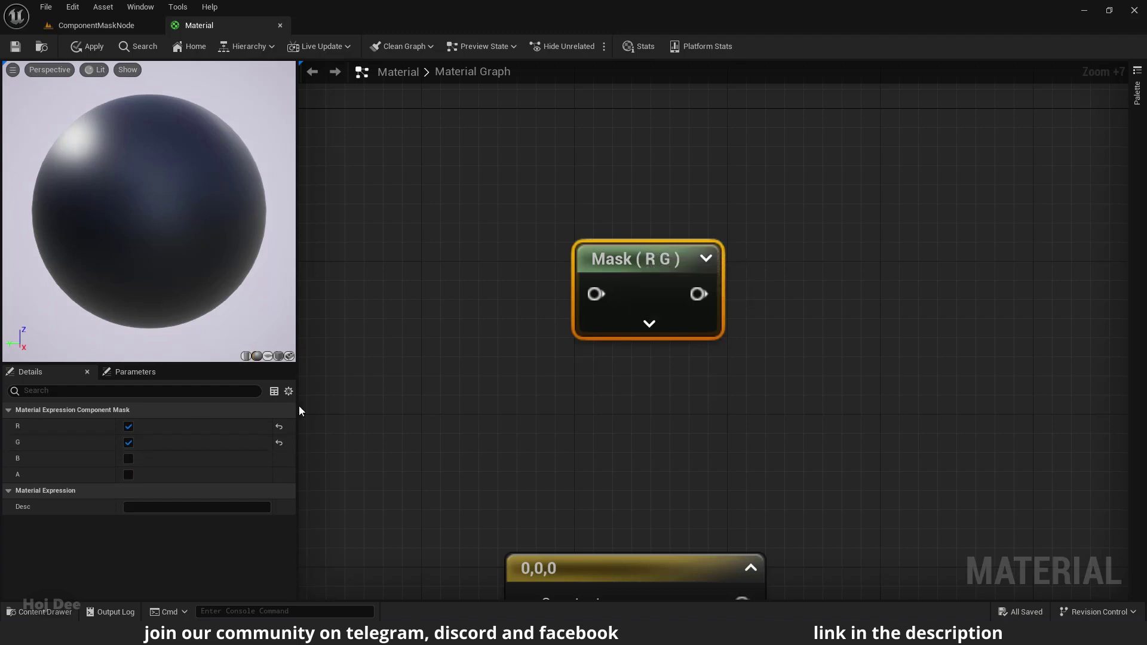
pyautogui.click(127, 459)
pyautogui.click(128, 443)
pyautogui.click(128, 426)
pyautogui.click(129, 475)
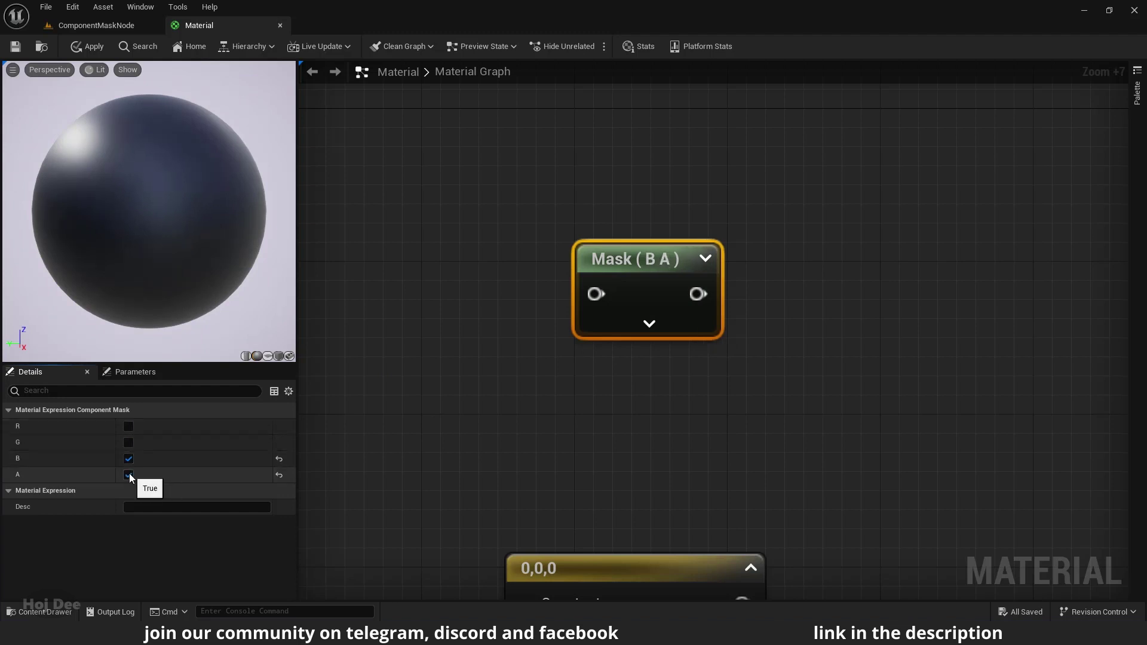
pyautogui.click(128, 443)
pyautogui.click(128, 426)
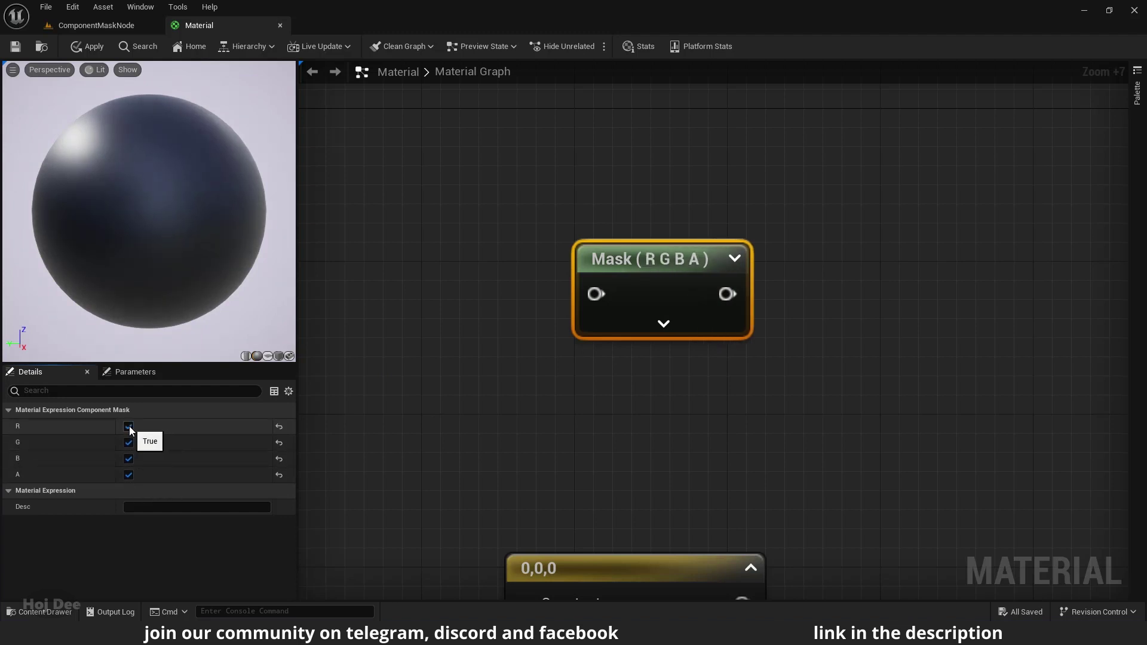
pyautogui.click(128, 459)
pyautogui.click(128, 475)
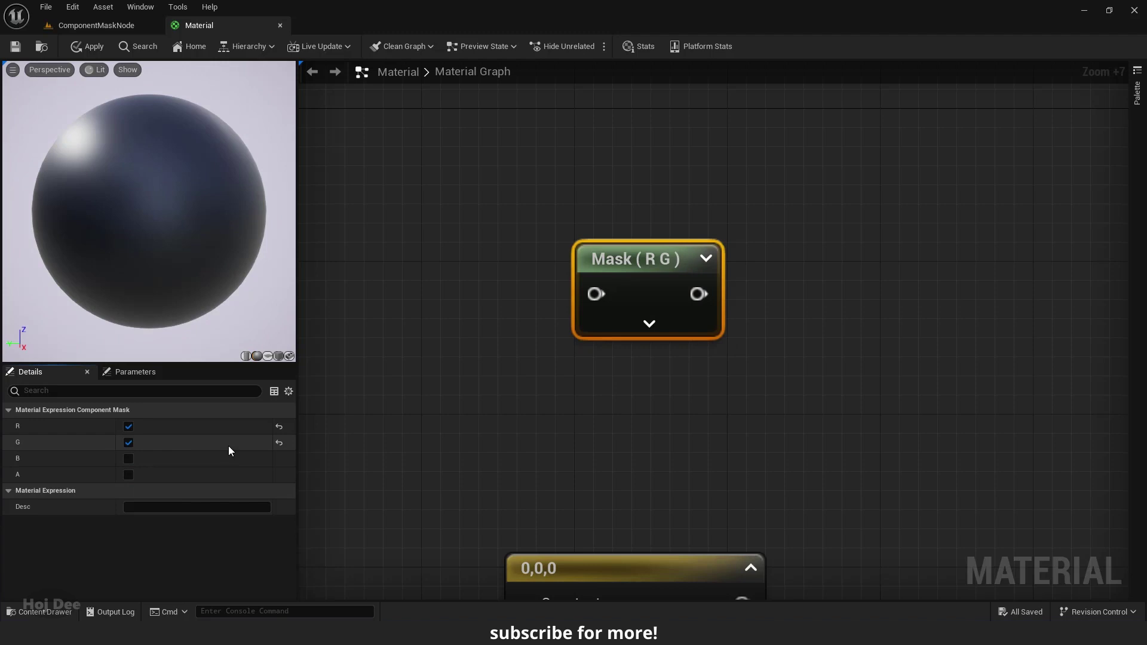
# - Place the T_CobbleStone_Rough_D texture in the graph and arrange it beside the mask
pyautogui.moveTo(550, 403); pyautogui.dragTo(613, 345, button='right')
pyautogui.hotkey('ctrl', 'space')
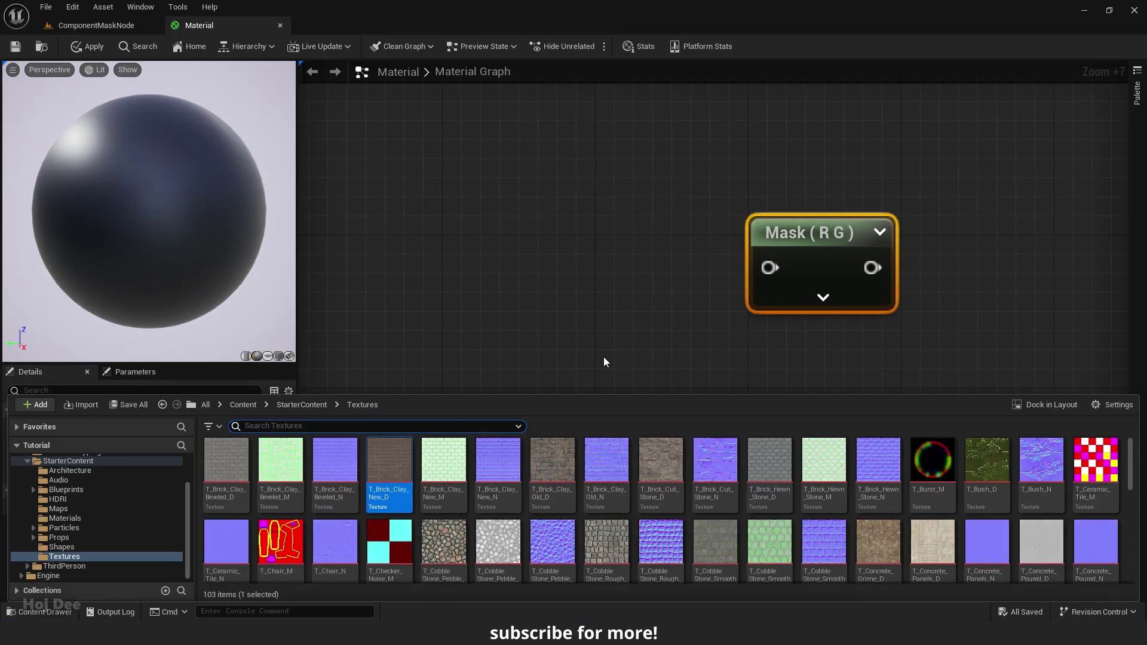
pyautogui.click(606, 541)
pyautogui.moveTo(607, 541); pyautogui.dragTo(486, 218)
pyautogui.scroll(-7, 671, 256)
pyautogui.moveTo(726, 328); pyautogui.dragTo(624, 294, button='right')
pyautogui.moveTo(624, 294); pyautogui.dragTo(778, 230)
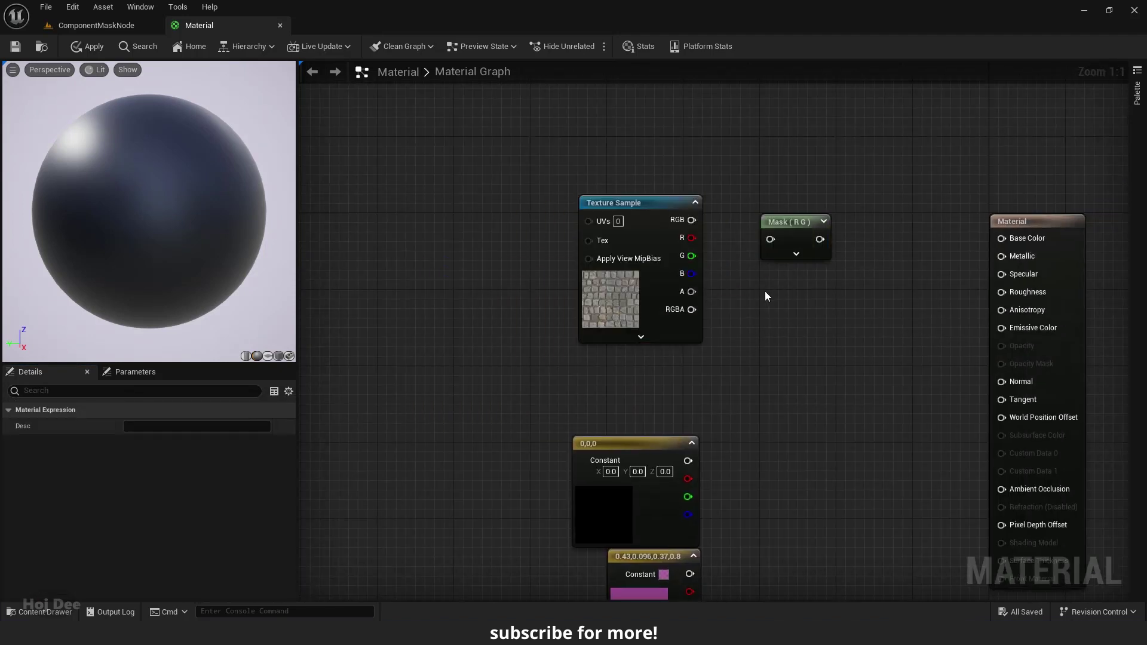
pyautogui.click(765, 291)
# - Enable all R, G, B and A mask channels and feed it the texture's RGBA output
pyautogui.moveTo(691, 220); pyautogui.dragTo(1002, 238)
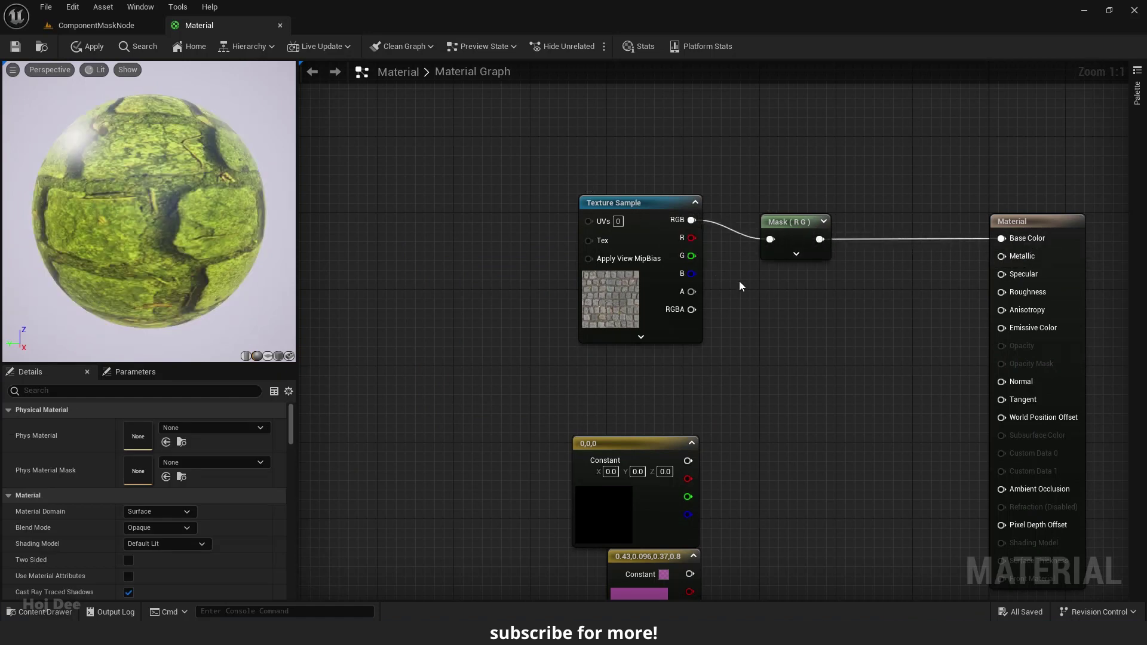
pyautogui.click(797, 251)
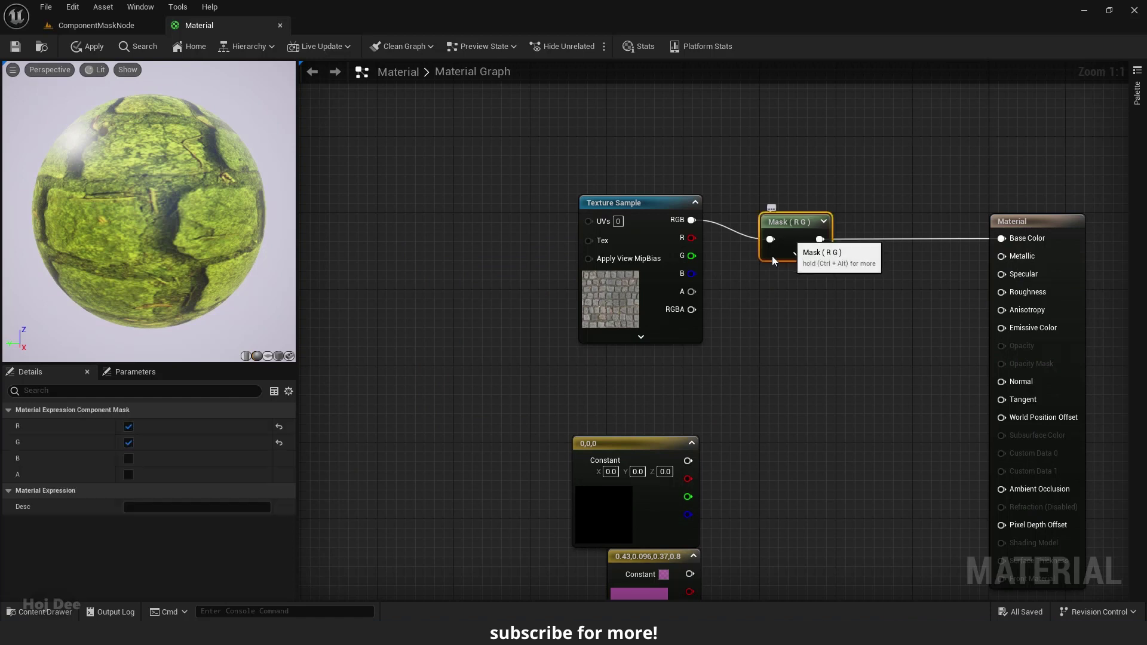
pyautogui.click(128, 459)
pyautogui.click(128, 443)
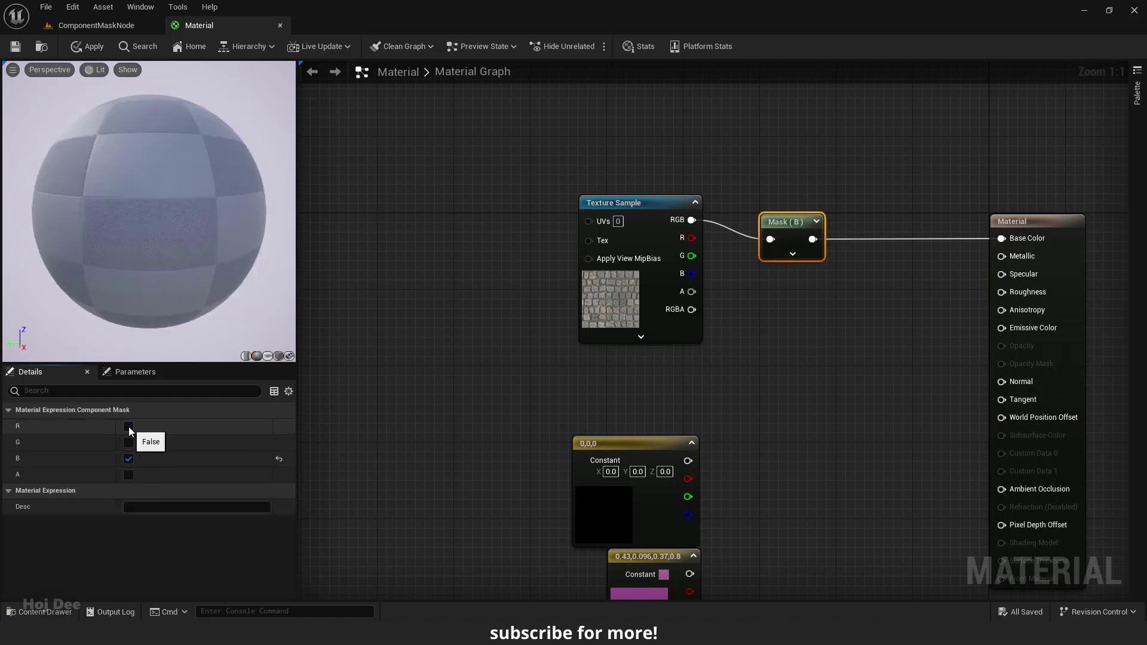
pyautogui.click(128, 443)
pyautogui.click(128, 426)
pyautogui.click(128, 475)
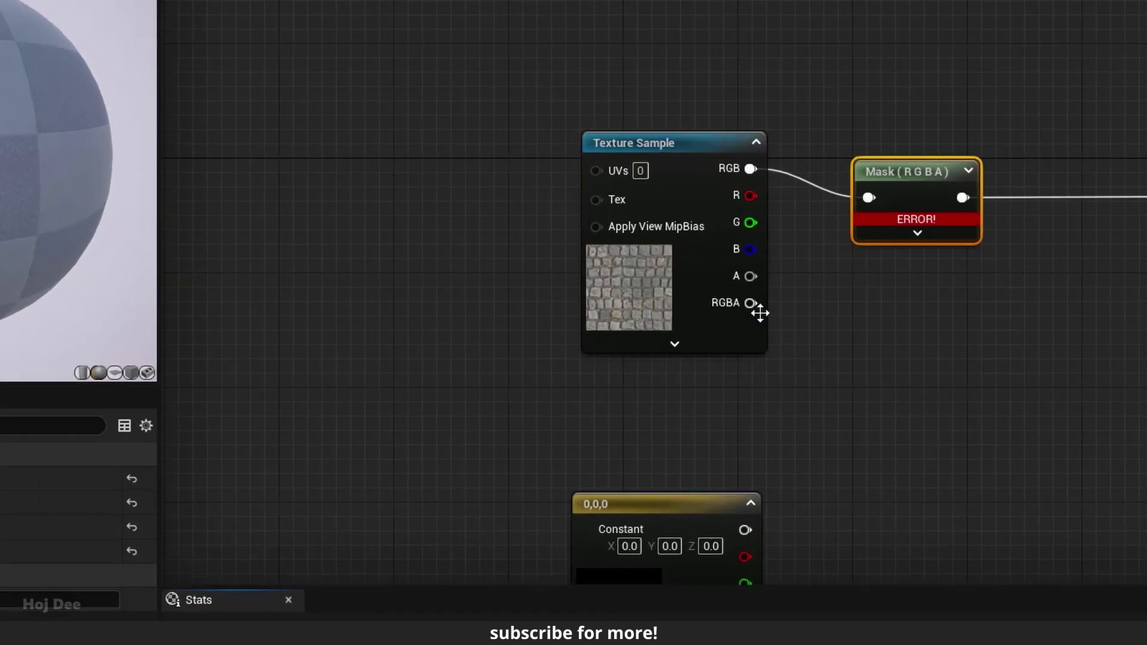
pyautogui.moveTo(692, 309); pyautogui.dragTo(770, 239)
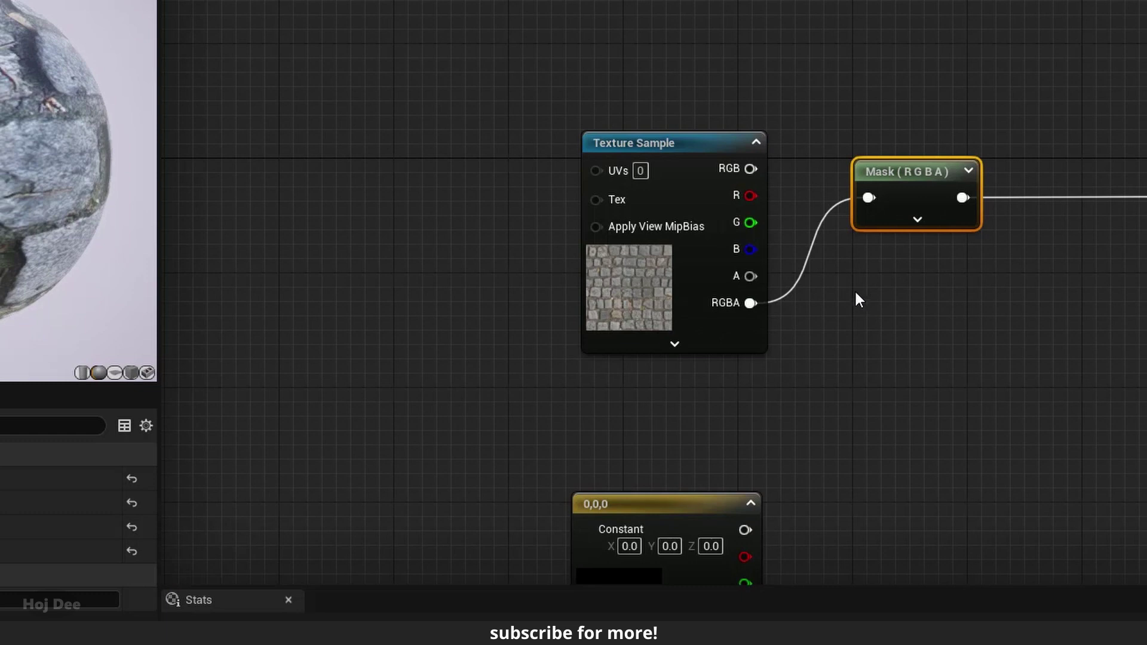
# - Add a 0,0 Constant2Vector below the texture and wire it into the mask with B and A off
pyautogui.moveTo(687, 183); pyautogui.dragTo(585, 44)
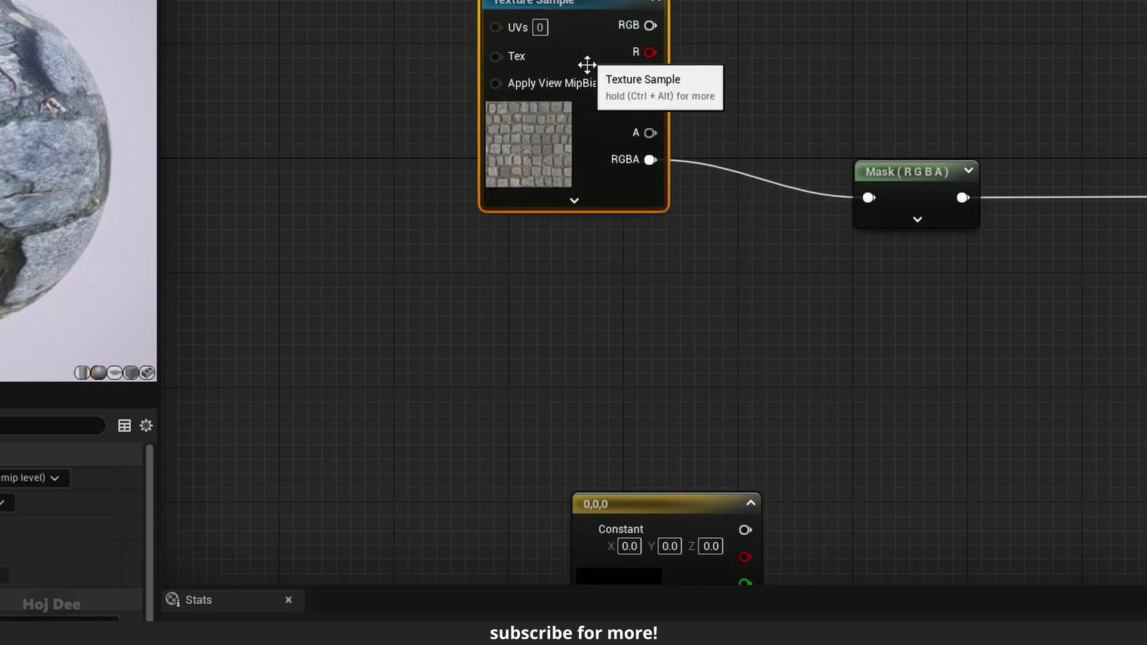
pyautogui.rightClick(585, 288)
pyautogui.write('constant 2')
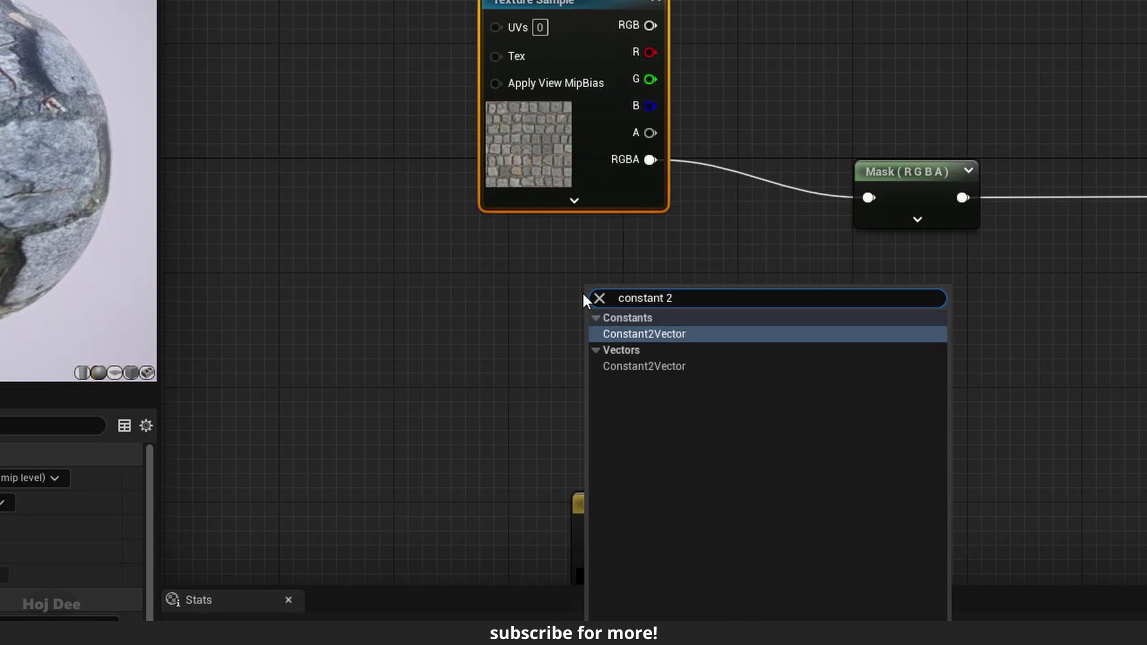
pyautogui.press('Return')
pyautogui.moveTo(647, 295); pyautogui.dragTo(614, 256)
pyautogui.click(799, 234)
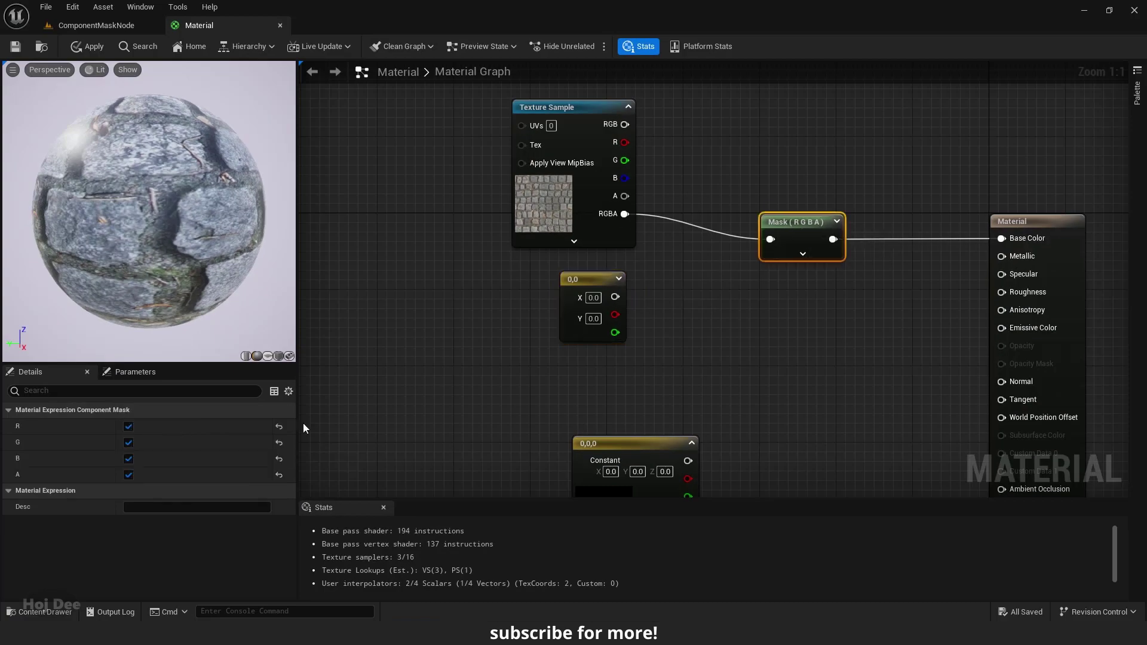
pyautogui.click(128, 474)
pyautogui.click(129, 458)
pyautogui.moveTo(615, 297); pyautogui.dragTo(771, 241)
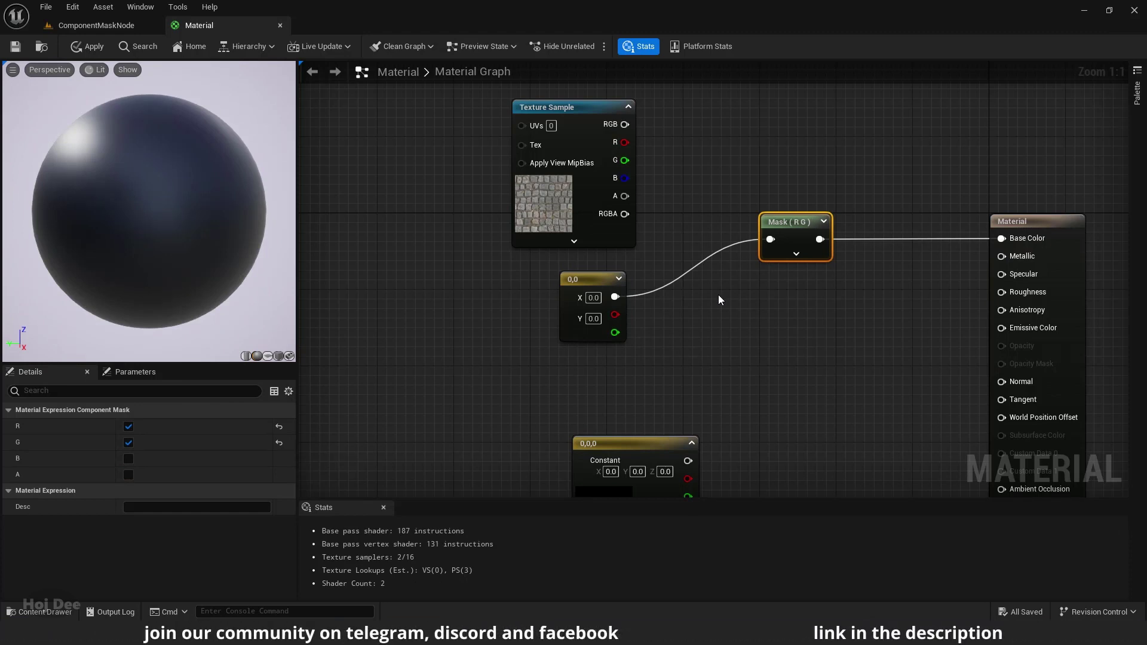
# - Toggle the mask's B, A, G and R channels to test errors, leaving R and G on
pyautogui.click(128, 459)
pyautogui.click(129, 458)
pyautogui.click(129, 474)
pyautogui.click(128, 475)
pyautogui.click(128, 442)
pyautogui.click(128, 442)
pyautogui.click(129, 426)
pyautogui.click(129, 426)
pyautogui.moveTo(594, 284); pyautogui.dragTo(588, 260)
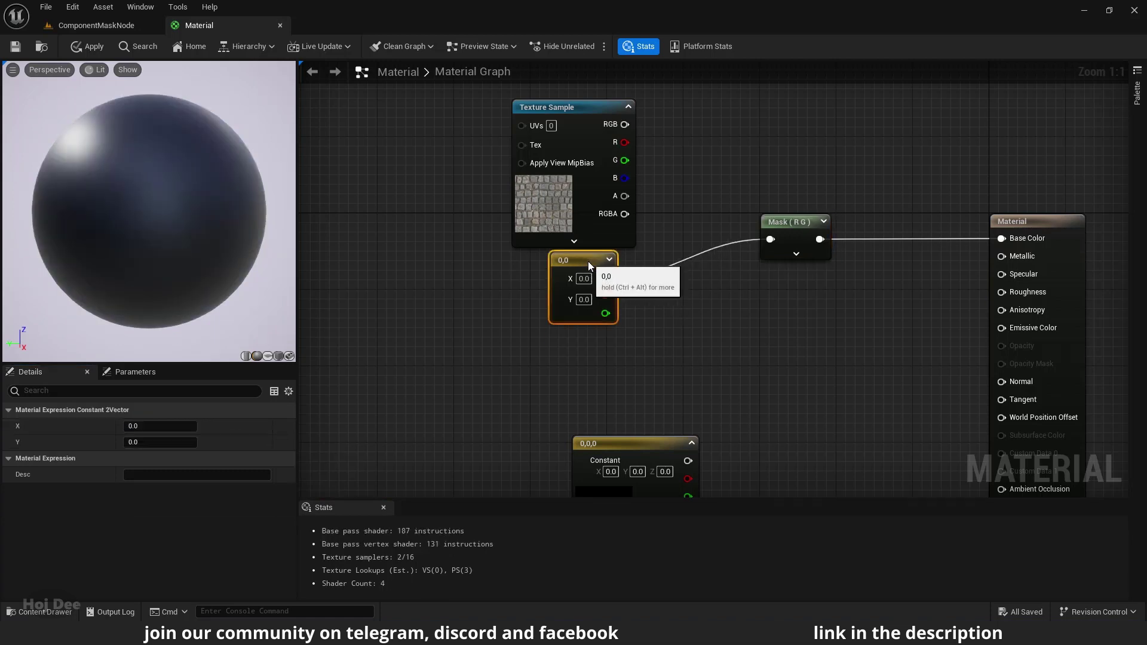
# - Add a scalar 0 Constant, wire it into the mask, and test toggling the G and A channels
pyautogui.rightClick(576, 353)
pyautogui.write('constant')
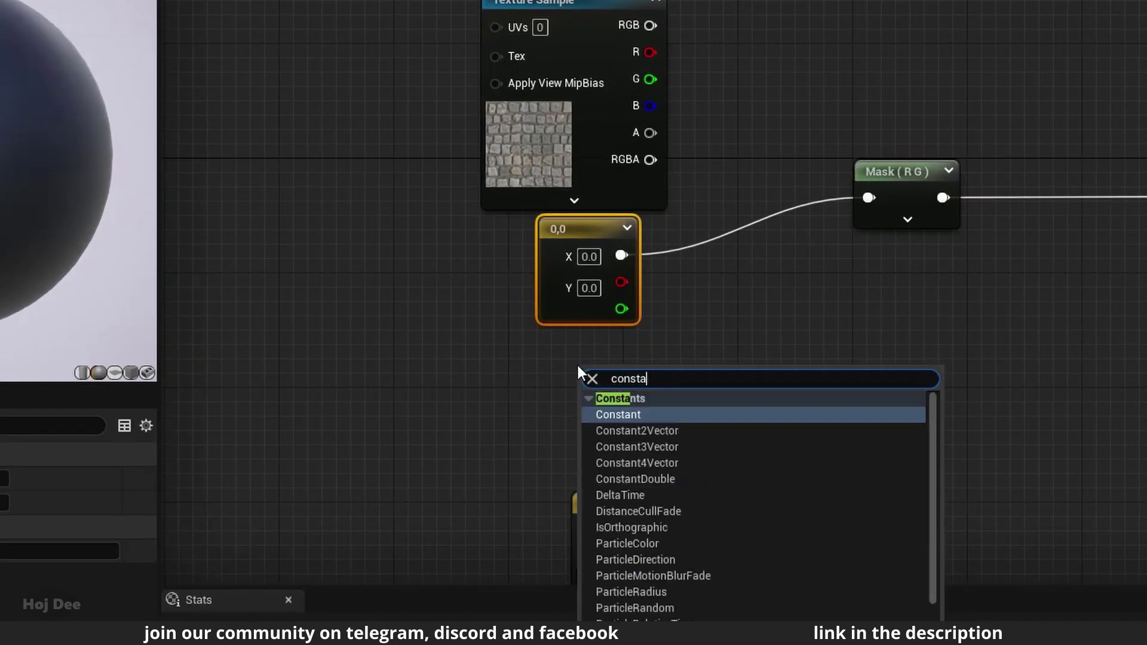
pyautogui.click(619, 396)
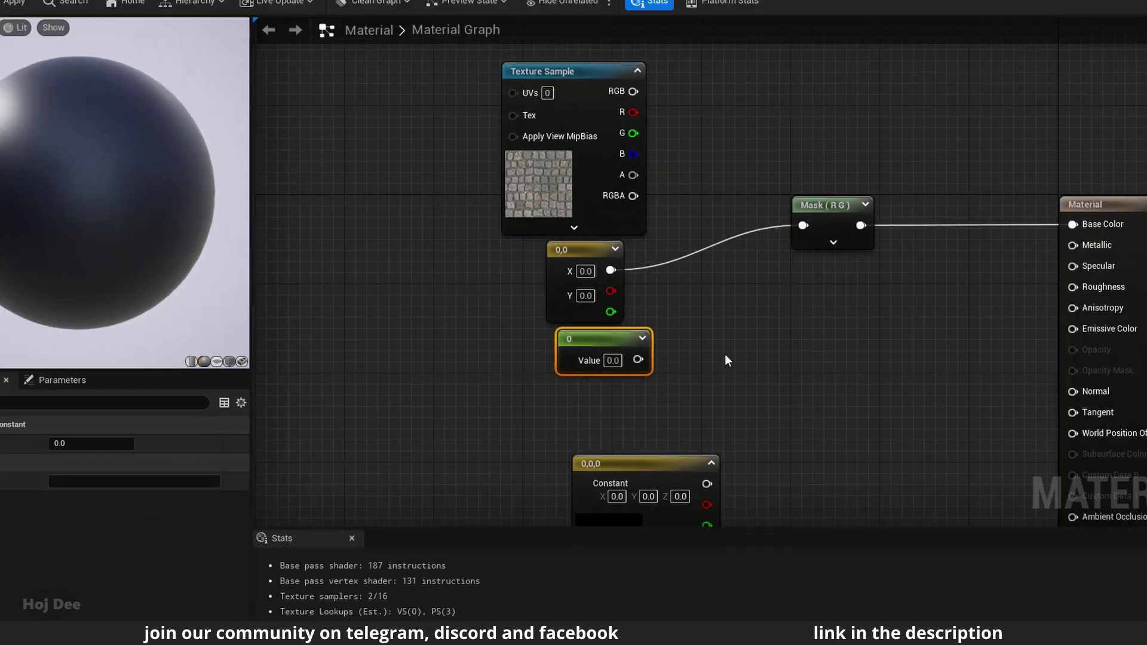
pyautogui.moveTo(656, 370); pyautogui.dragTo(869, 197)
pyautogui.click(897, 172)
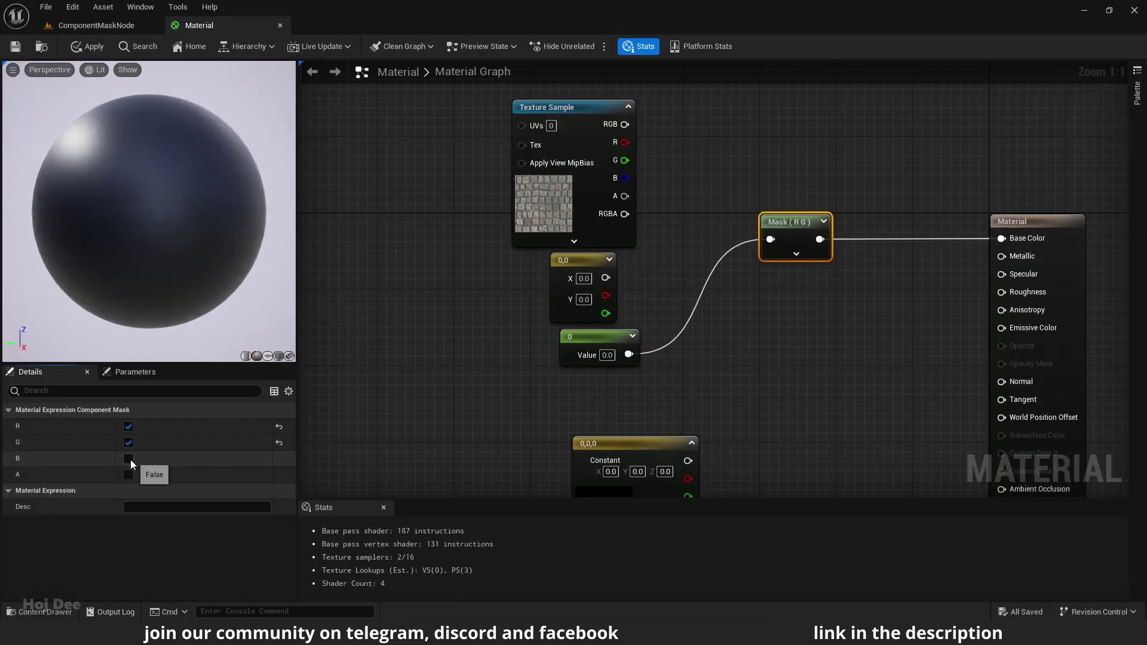
pyautogui.click(128, 475)
pyautogui.click(129, 443)
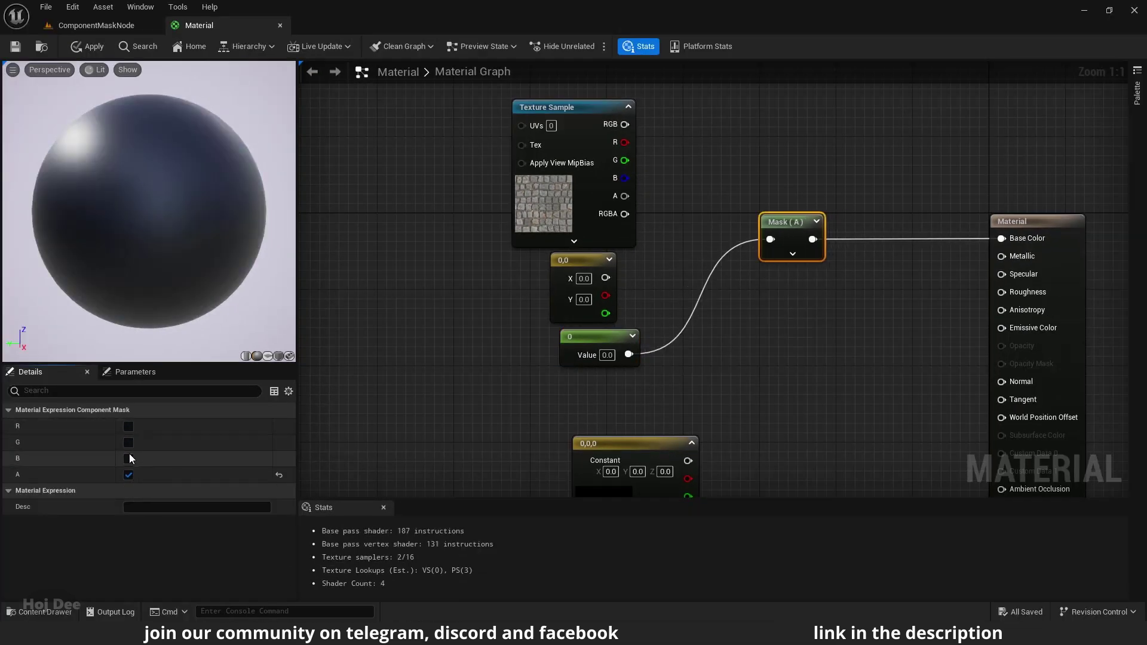
pyautogui.click(128, 475)
pyautogui.click(129, 443)
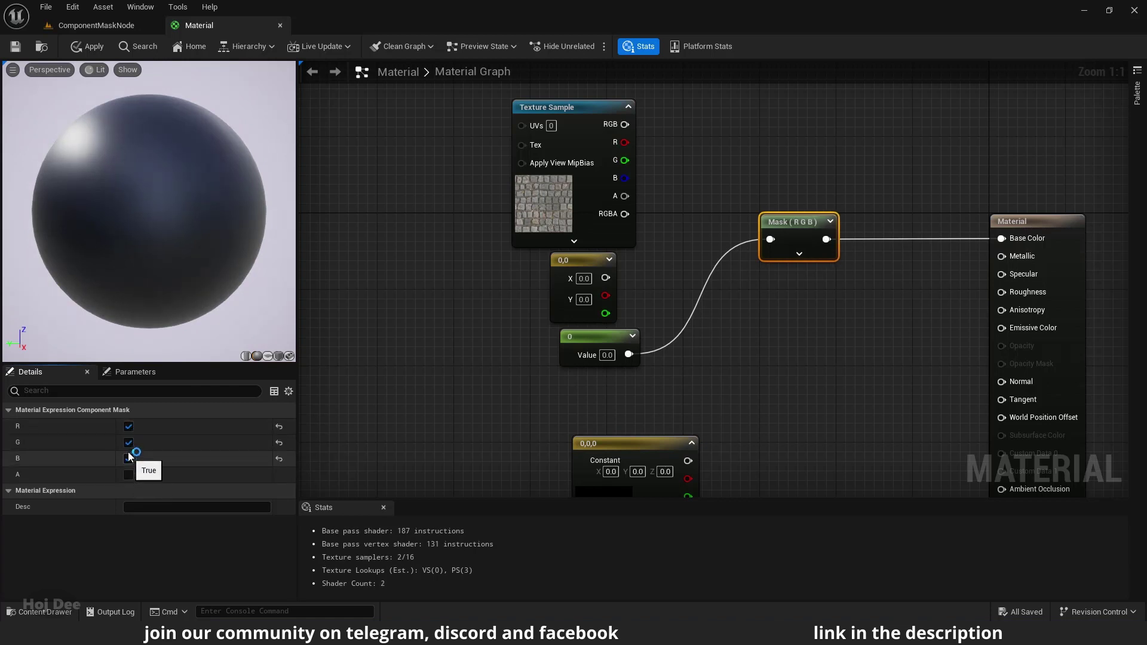
pyautogui.click(129, 442)
pyautogui.click(129, 475)
pyautogui.click(129, 475)
# - Feed the texture's RGB into the mask and disconnect the mask from Base Color
pyautogui.click(128, 443)
pyautogui.moveTo(629, 128); pyautogui.dragTo(770, 239)
pyautogui.click(884, 239)
pyautogui.keyDown('alt'); pyautogui.click(884, 238); pyautogui.keyUp('alt')
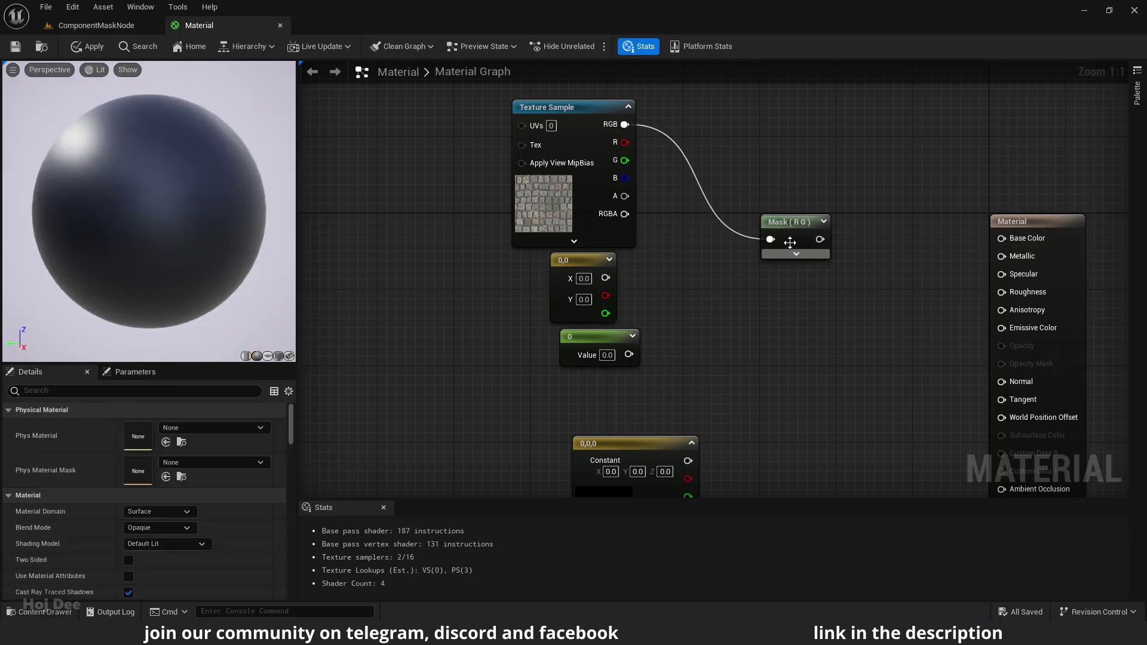
pyautogui.click(795, 235)
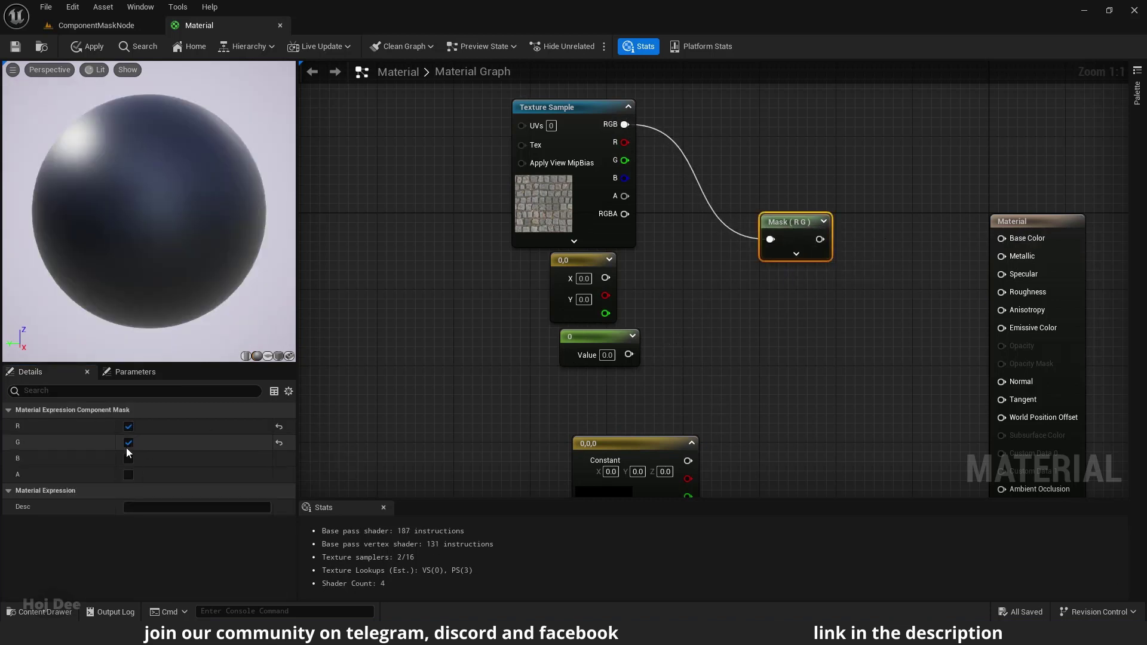
# - Expand the mask's preview and switch its channels until only B is checked
pyautogui.click(128, 444)
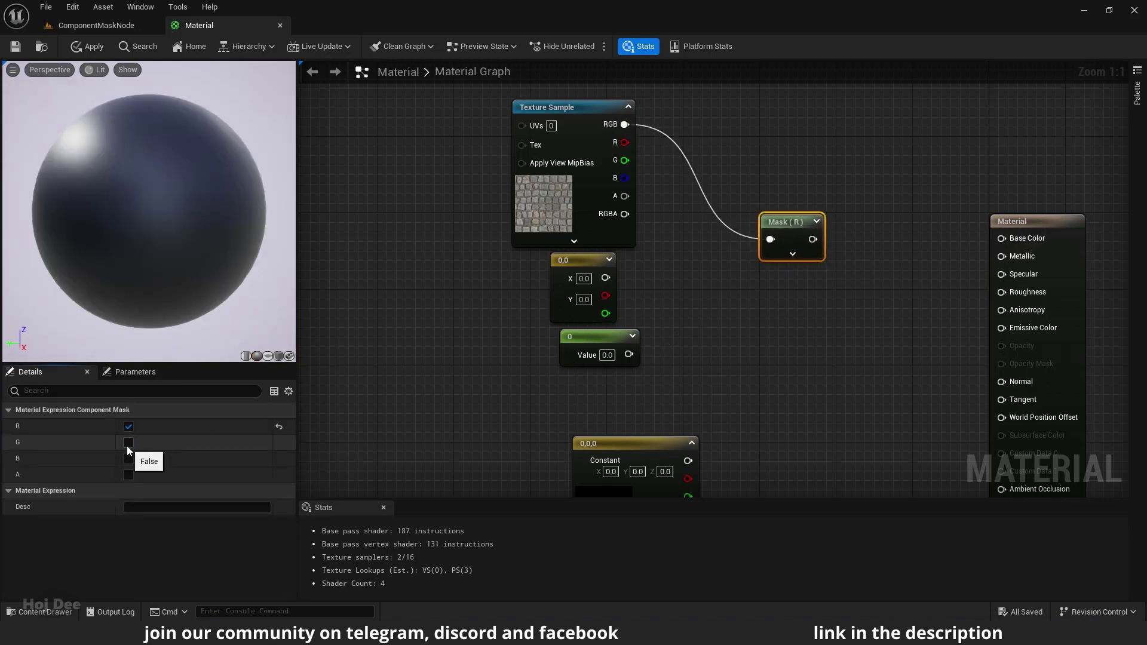
pyautogui.click(793, 256)
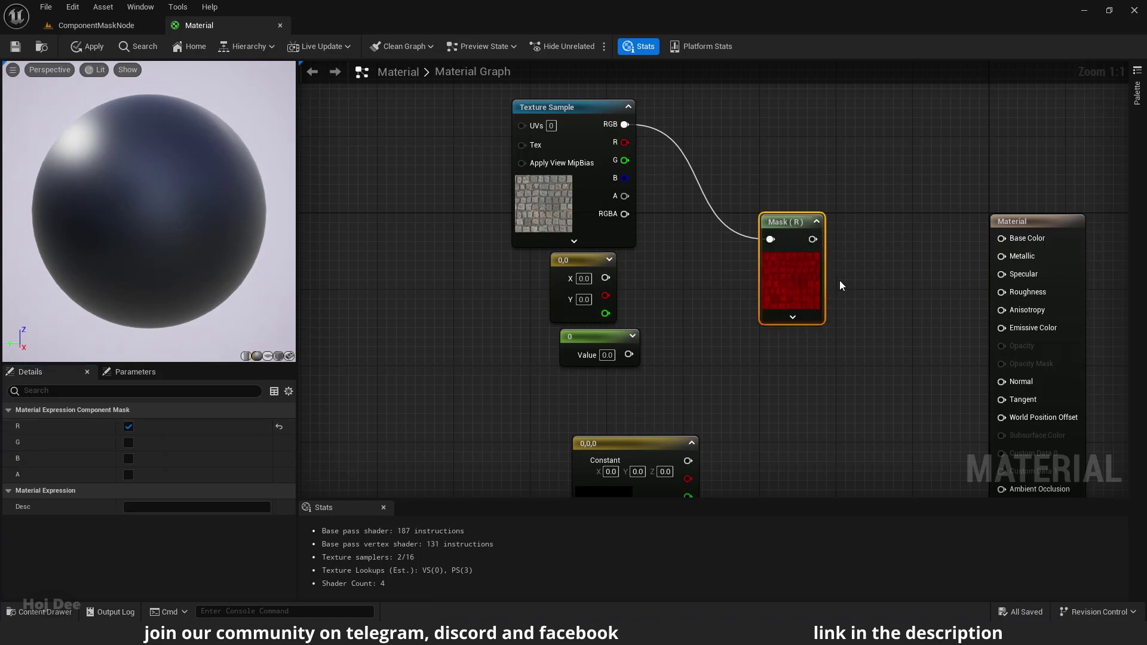
pyautogui.click(128, 443)
pyautogui.click(127, 427)
pyautogui.click(128, 458)
pyautogui.click(128, 443)
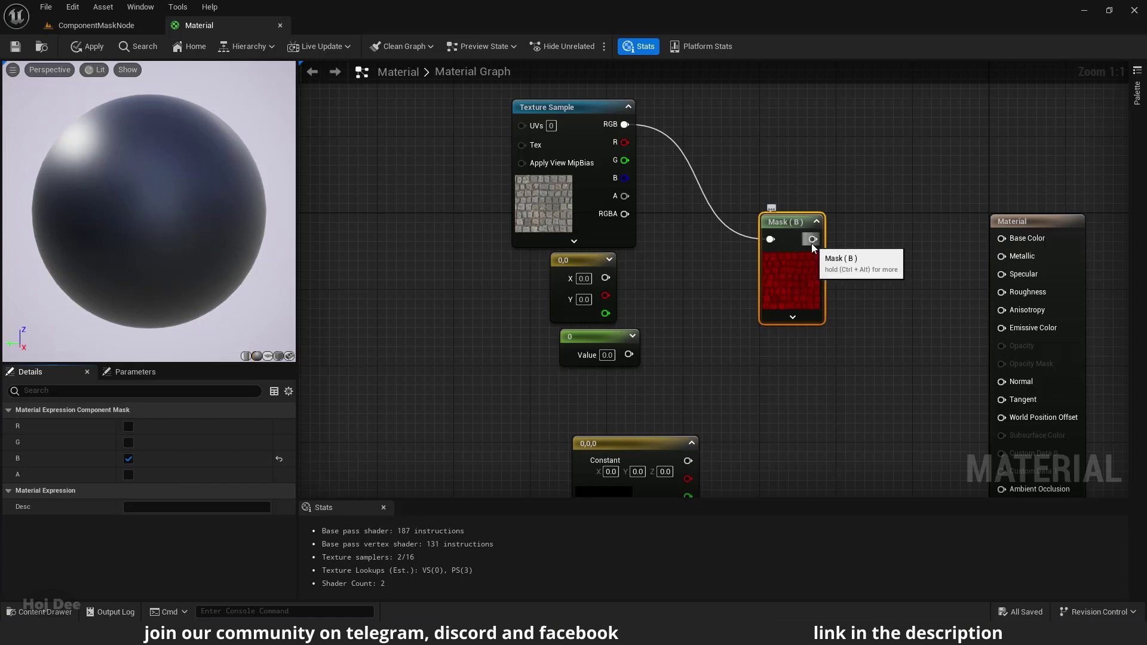
# - Connect the Mask (B) output to Base Color on the Material node
pyautogui.moveTo(812, 239); pyautogui.dragTo(1002, 239)
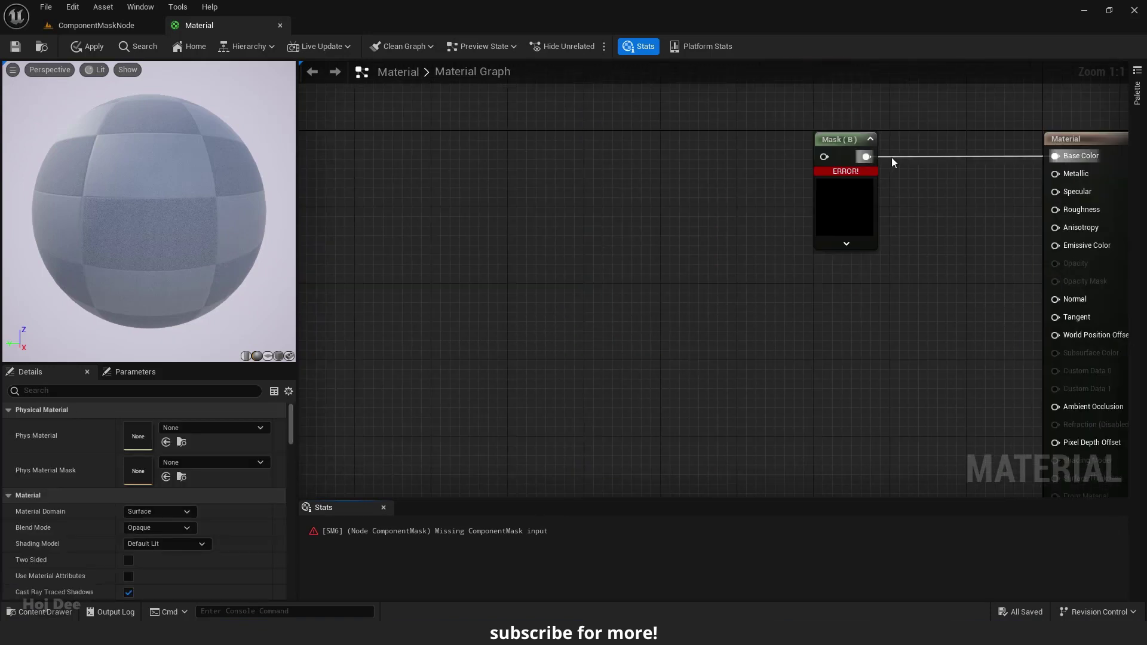
# - Add a Constant3Vector set to 0.4, 0.1, 0.8 and feed it into the mask
pyautogui.keyDown('alt'); pyautogui.click(891, 157); pyautogui.keyUp('alt')
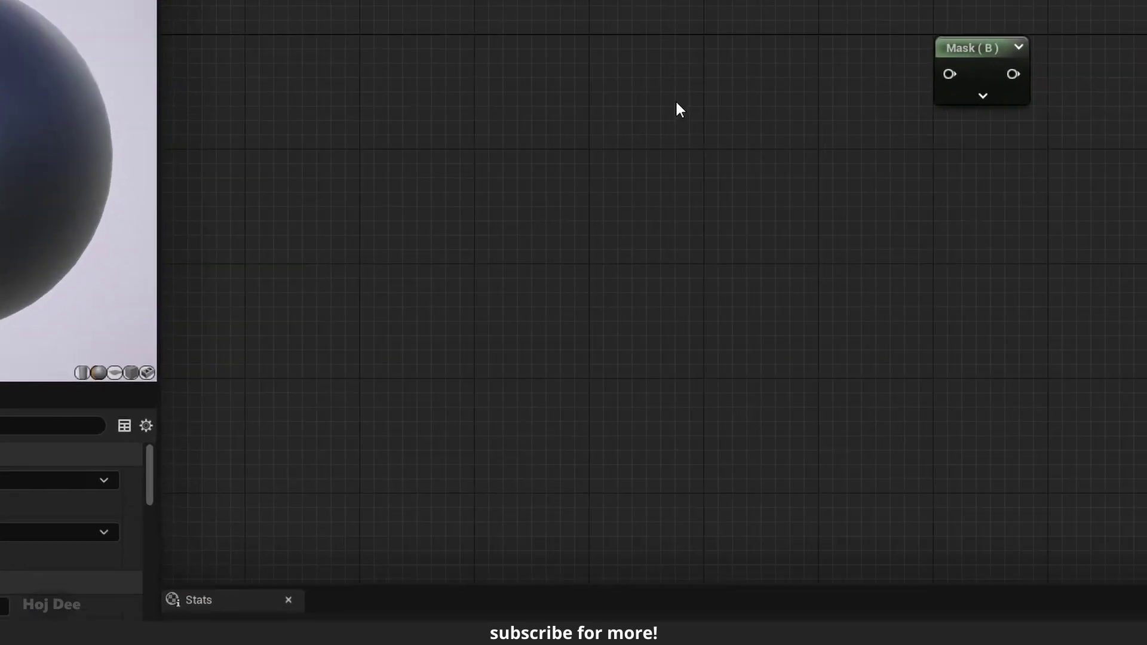
pyautogui.rightClick(643, 180)
pyautogui.write('constant 3')
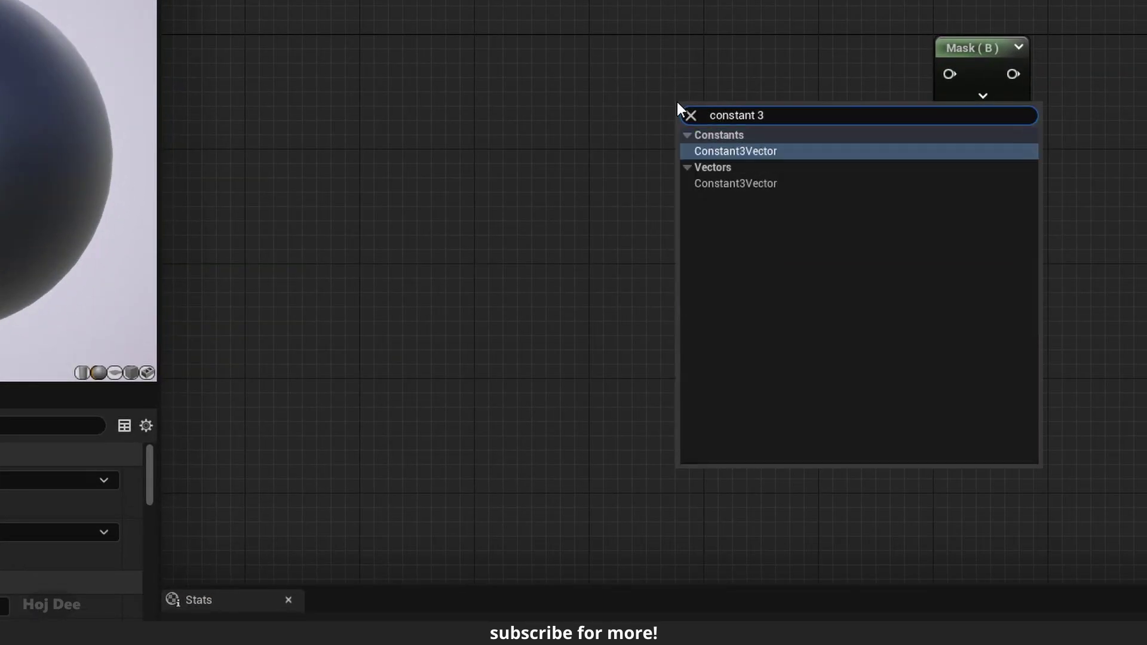
pyautogui.press('Return')
pyautogui.moveTo(812, 115); pyautogui.dragTo(951, 74)
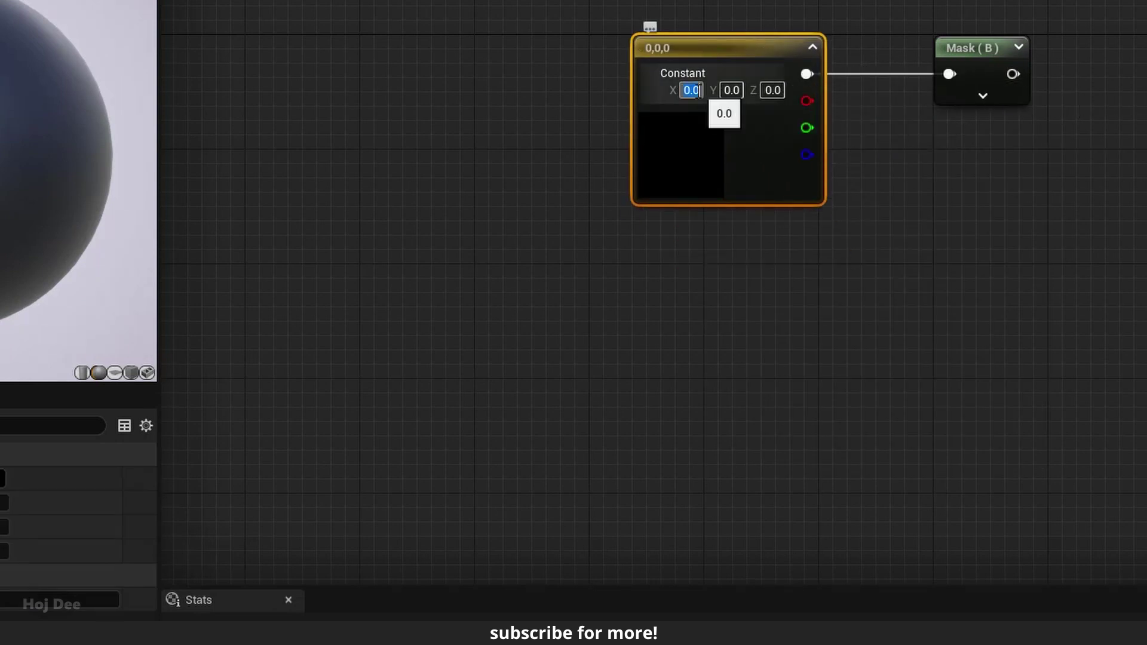
pyautogui.write('.4')
pyautogui.press('Return')
pyautogui.click(731, 90)
pyautogui.write('.1')
pyautogui.press('Return')
pyautogui.write('.8')
pyautogui.press('Return')
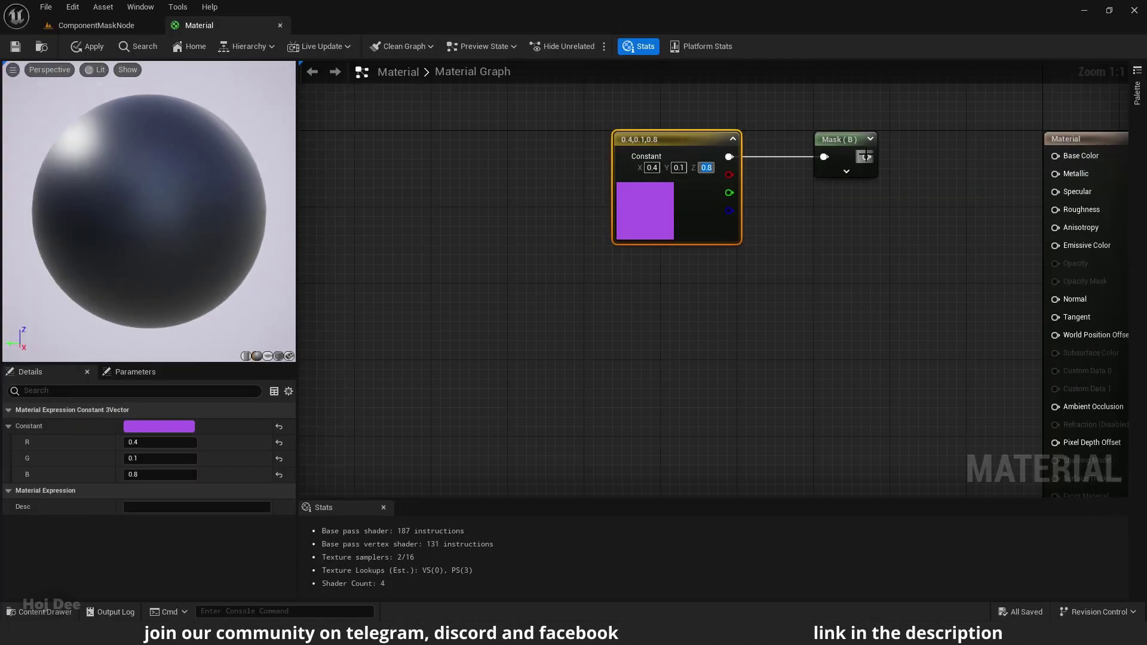
# - Switch the mask to R and compare it against a 0.4 scalar constant on Base Color
pyautogui.moveTo(1065, 159); pyautogui.dragTo(1065, 159)
pyautogui.click(836, 164)
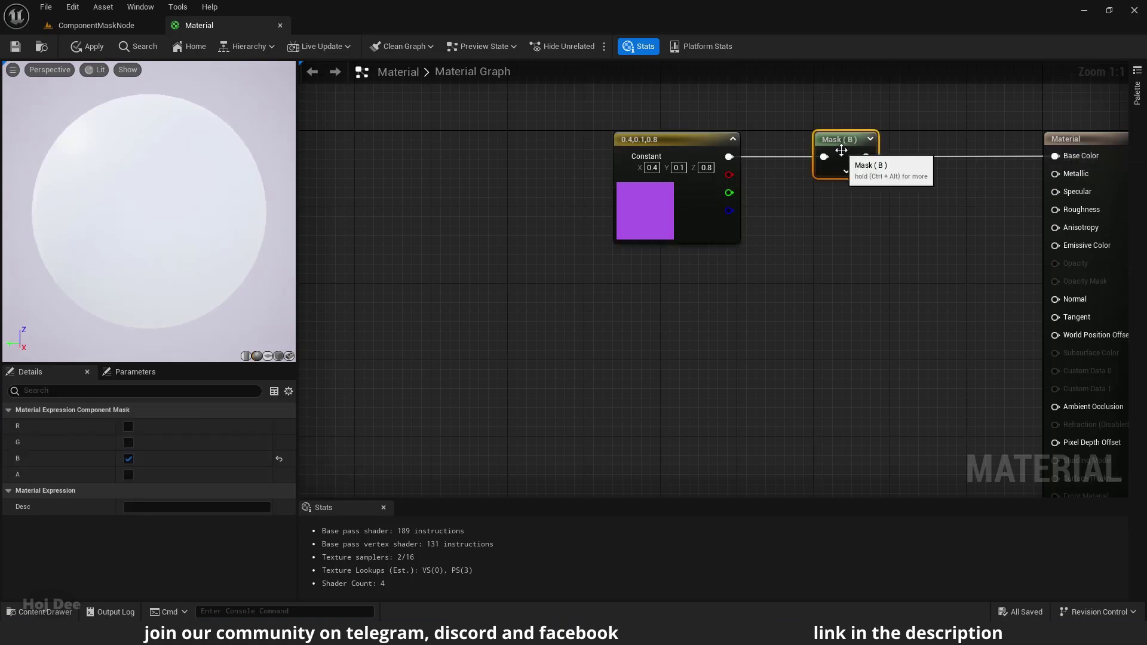
pyautogui.click(128, 458)
pyautogui.click(128, 426)
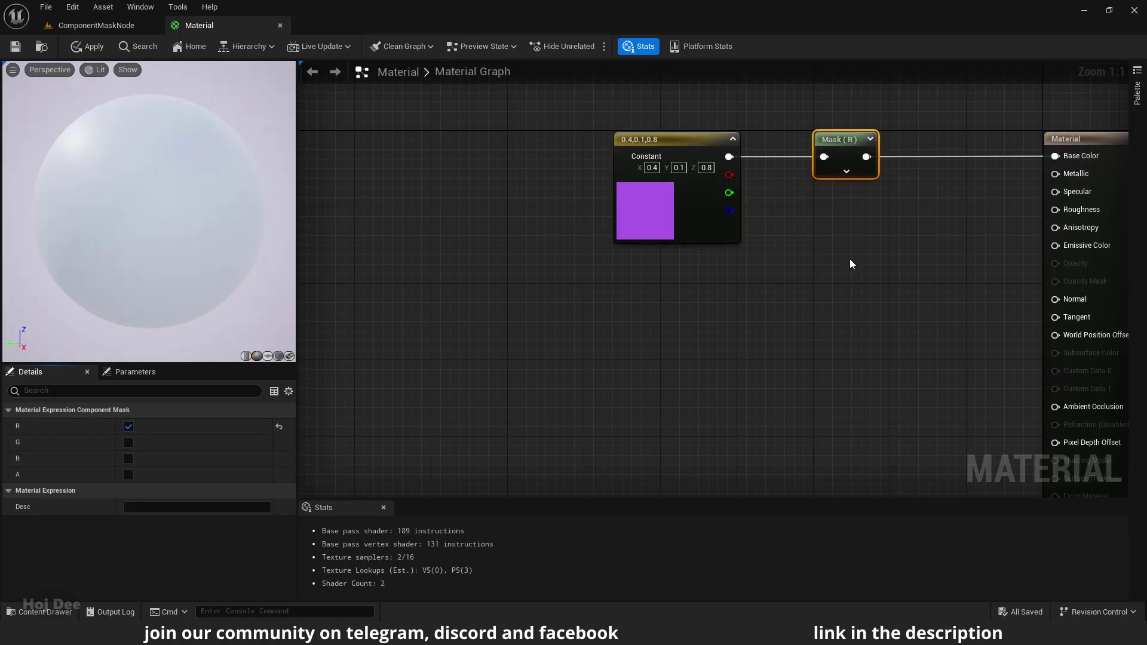
pyautogui.click(897, 227)
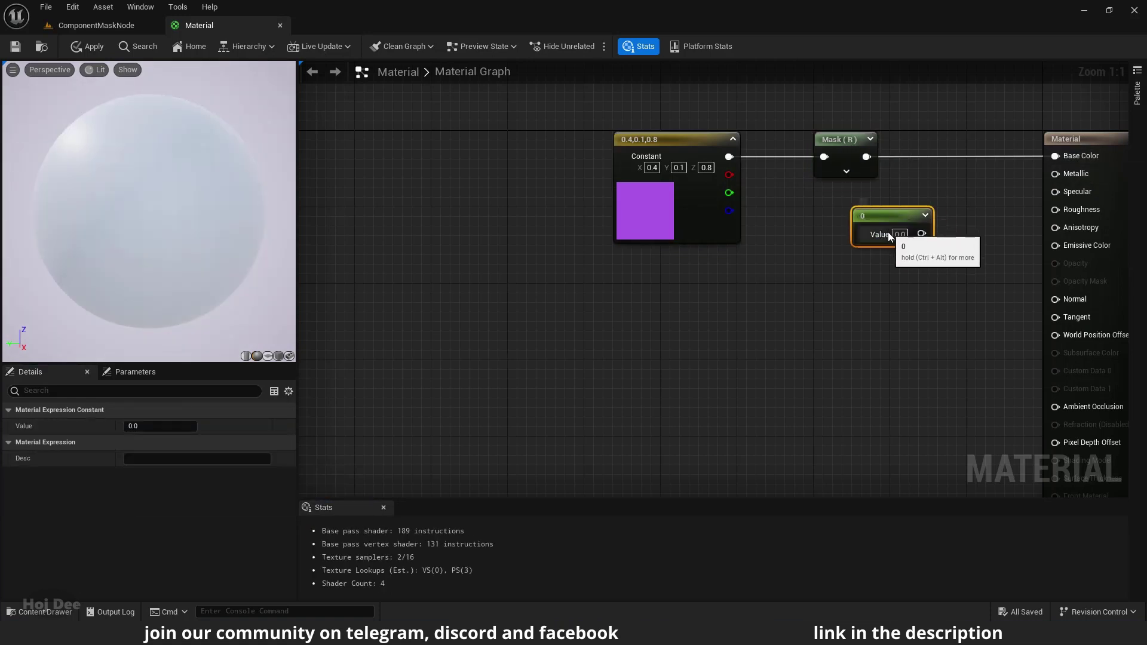
pyautogui.moveTo(921, 234); pyautogui.dragTo(1059, 157)
pyautogui.moveTo(867, 157); pyautogui.dragTo(1046, 161)
pyautogui.moveTo(921, 233); pyautogui.dragTo(1013, 189)
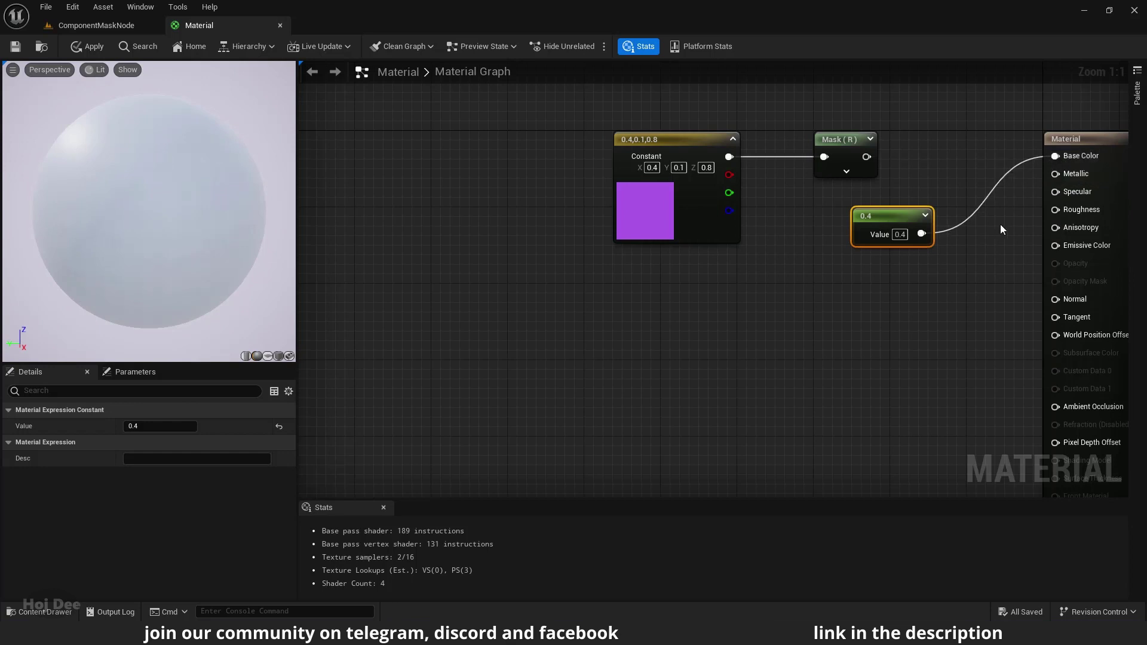
# - Switch the mask to G and compare it against the 0.1 constant on Base Color
pyautogui.click(846, 160)
pyautogui.click(128, 443)
pyautogui.click(128, 426)
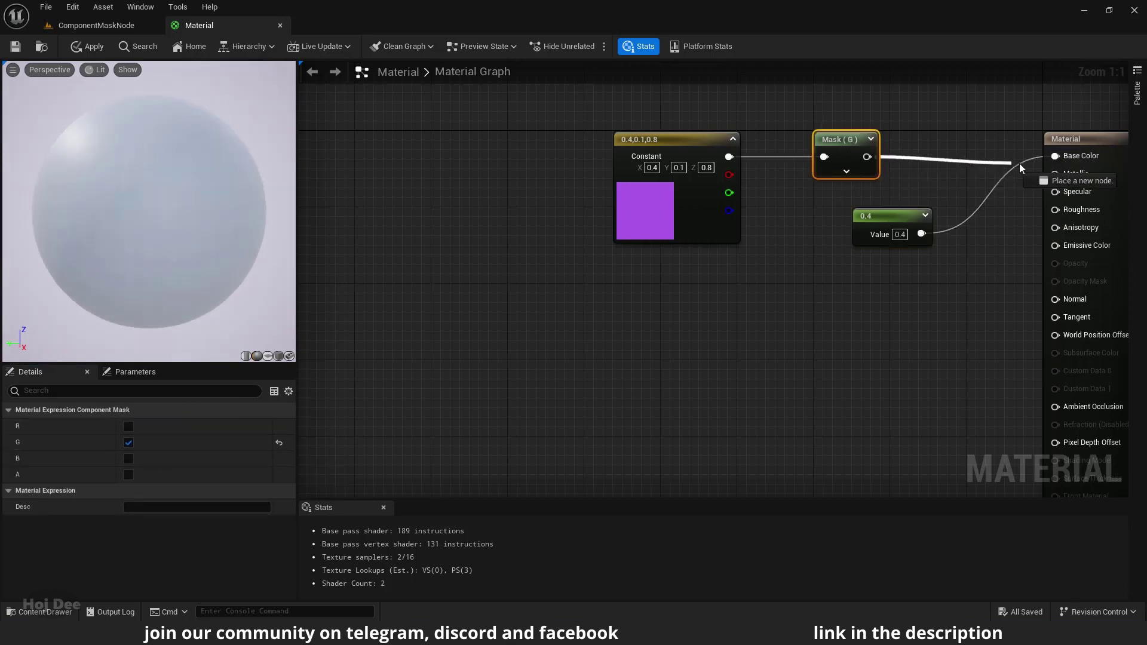
pyautogui.moveTo(1040, 160); pyautogui.dragTo(1053, 156)
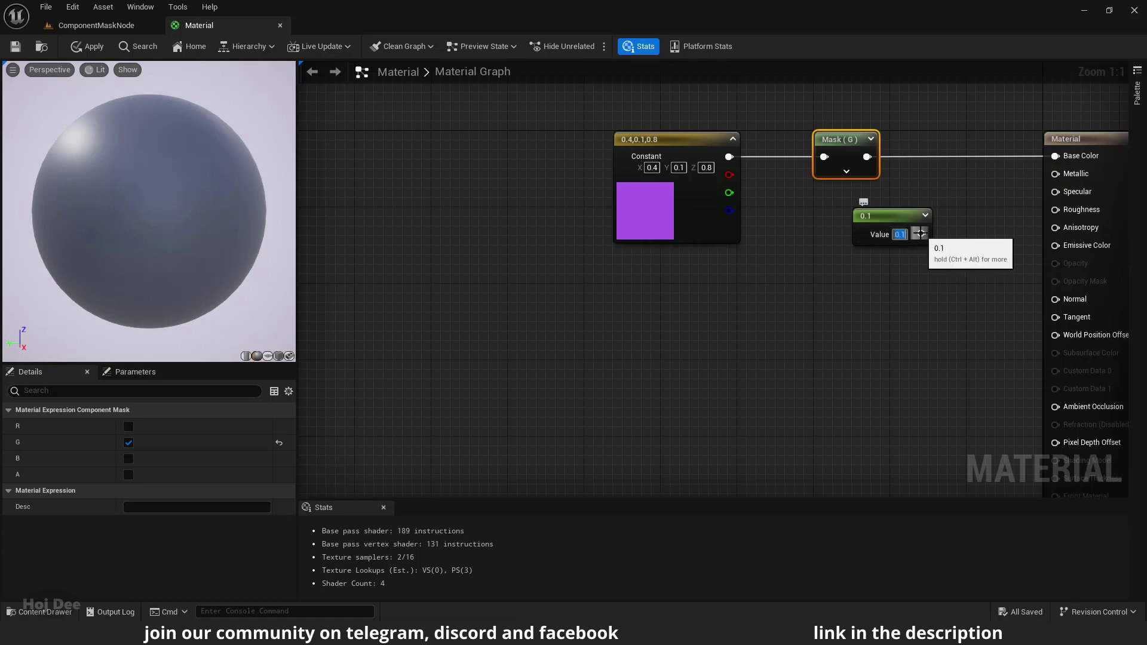
pyautogui.moveTo(920, 233); pyautogui.dragTo(1059, 159)
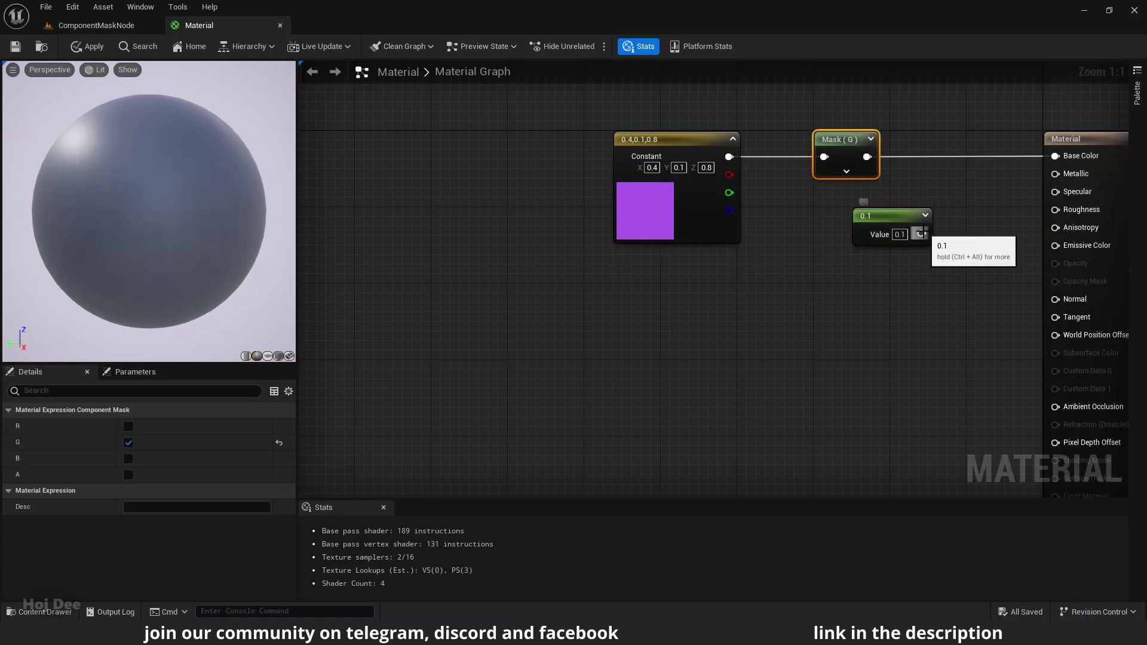
# - Switch the mask to B and compare it against the constant set to 0.8
pyautogui.click(129, 443)
pyautogui.click(129, 459)
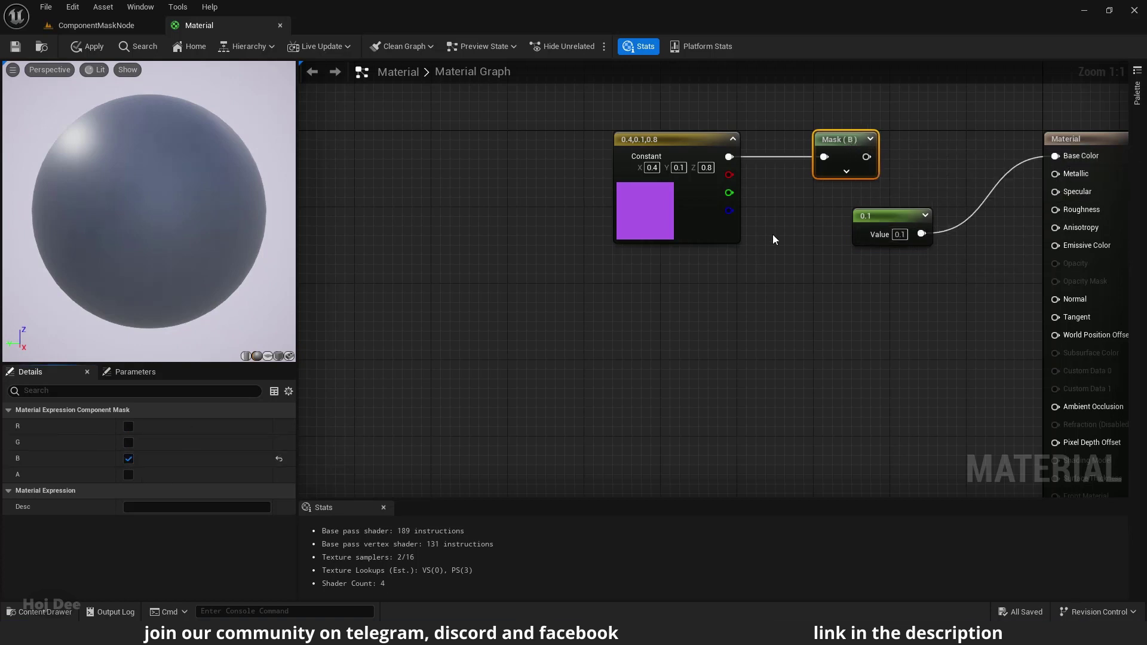
pyautogui.moveTo(866, 156); pyautogui.dragTo(1055, 156)
pyautogui.write('0.8')
pyautogui.moveTo(917, 233); pyautogui.dragTo(1055, 156)
pyautogui.moveTo(866, 156); pyautogui.dragTo(1055, 156)
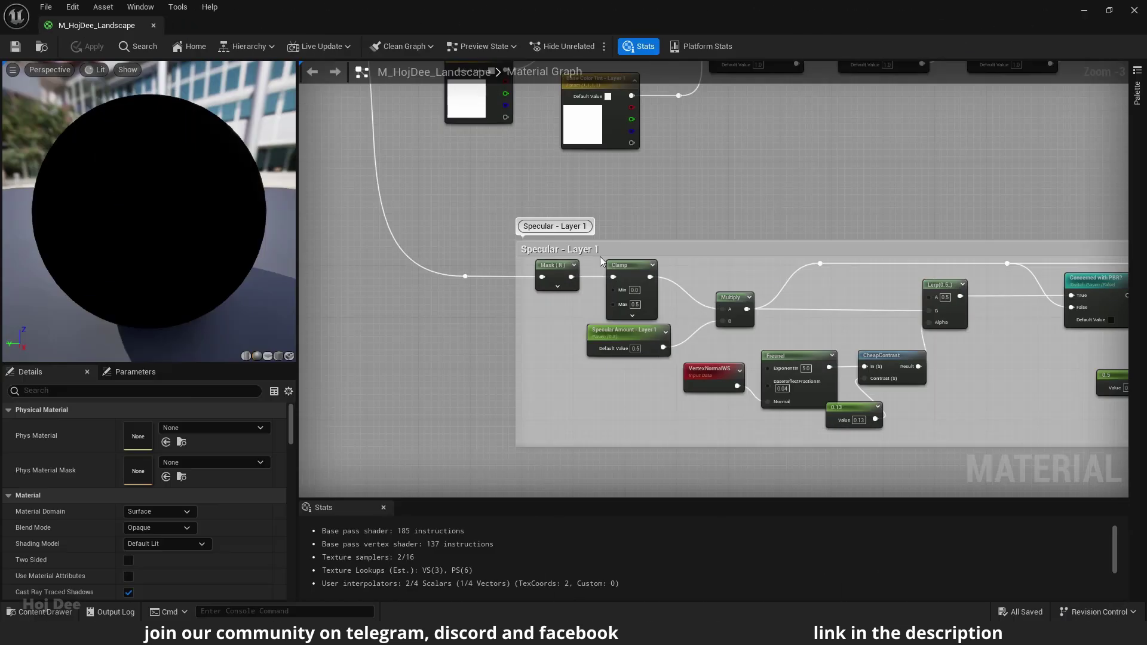
# - Select and inspect the Mask (R) node in the Specular - Layer 1 group
pyautogui.scroll(7, 552, 278)
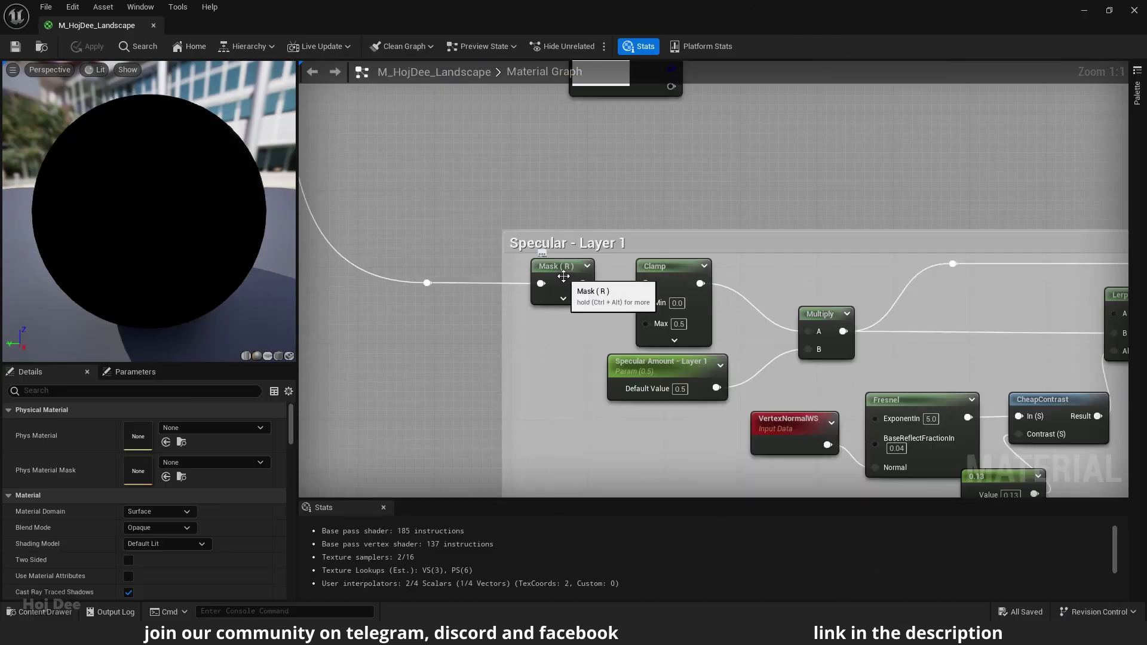
pyautogui.click(535, 286)
pyautogui.click(549, 366)
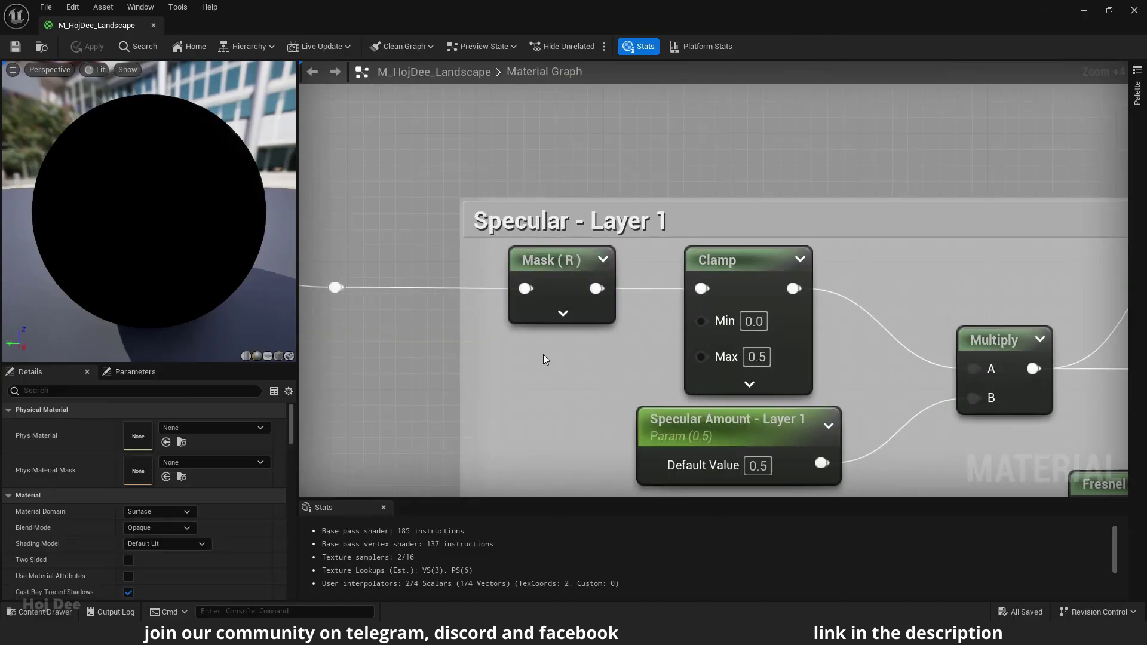
pyautogui.scroll(-8, 543, 354)
pyautogui.moveTo(534, 274); pyautogui.dragTo(646, 309, button='right')
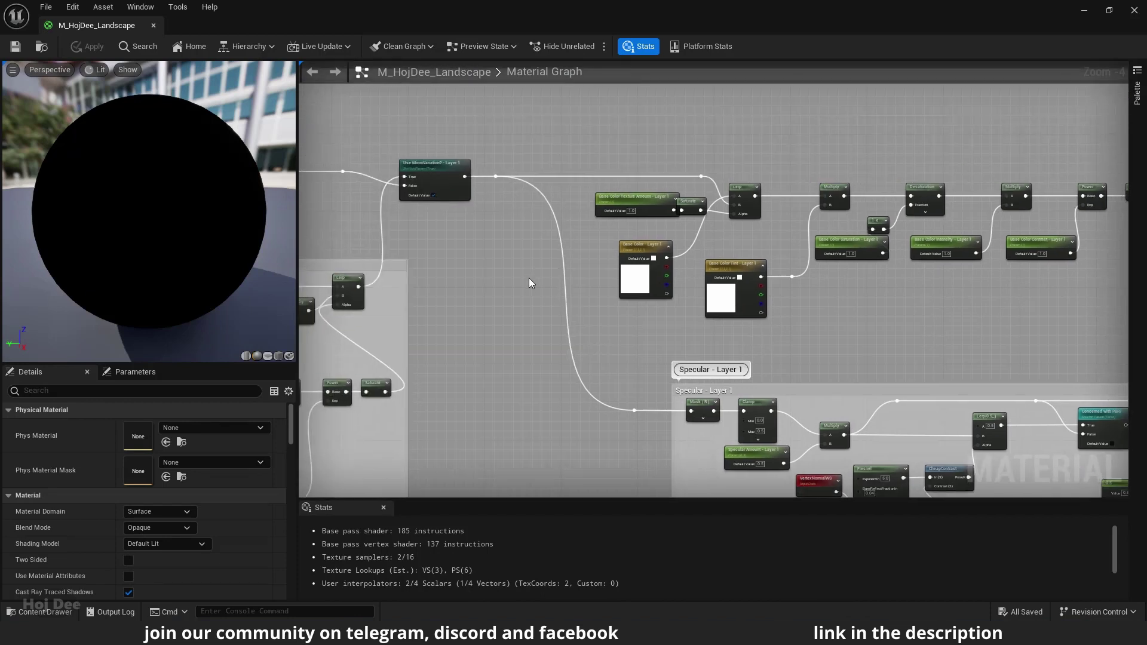
# - Pan over the MicroVariation nodes, then zoom back in on the Specular - Layer 1 group
pyautogui.moveTo(527, 293); pyautogui.dragTo(547, 168, button='right')
pyautogui.scroll(5, 585, 329)
pyautogui.scroll(-6, 602, 330)
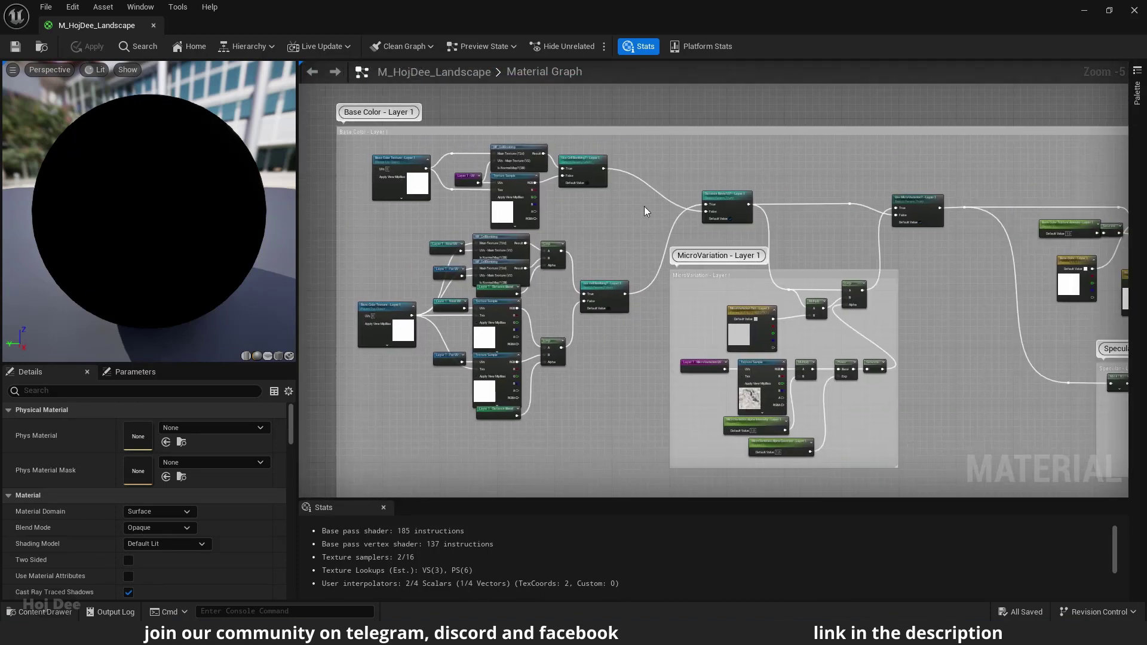
pyautogui.moveTo(993, 332); pyautogui.dragTo(679, 281, button='right')
pyautogui.scroll(2, 777, 306)
pyautogui.moveTo(777, 306); pyautogui.dragTo(592, 295, button='right')
pyautogui.scroll(1, 669, 249)
pyautogui.scroll(2, 669, 249)
pyautogui.moveTo(668, 248); pyautogui.dragTo(607, 173, button='right')
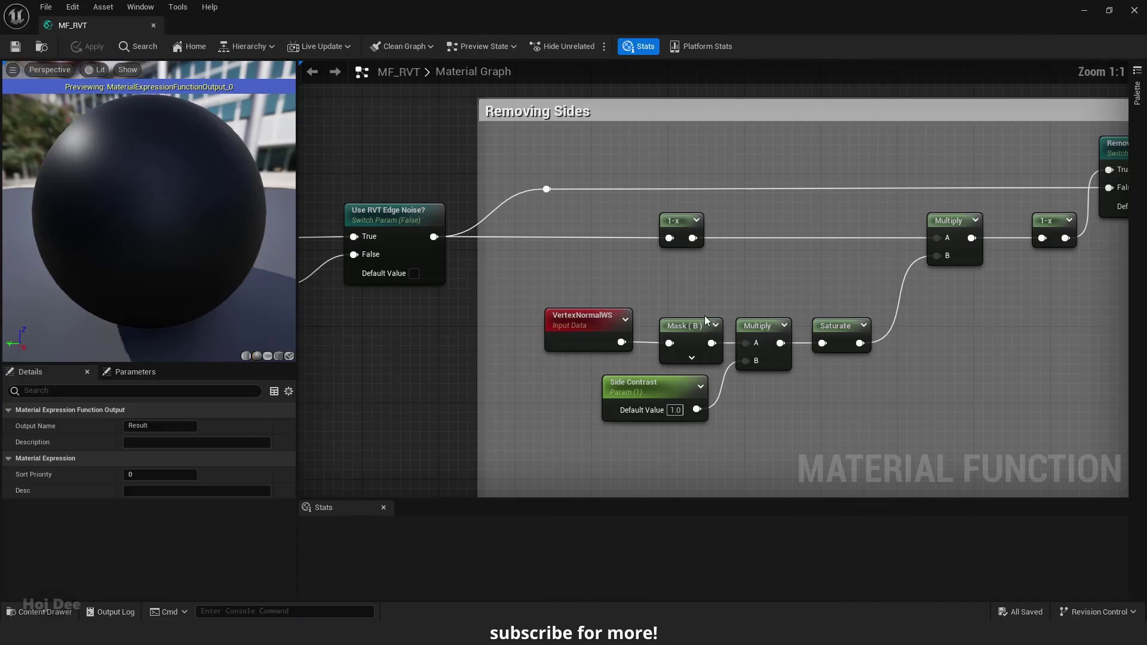
# - Inspect the Mask (B) and VertexNormalWS nodes in MF_RVT, then pan the Material graph beside the constant
pyautogui.click(698, 333)
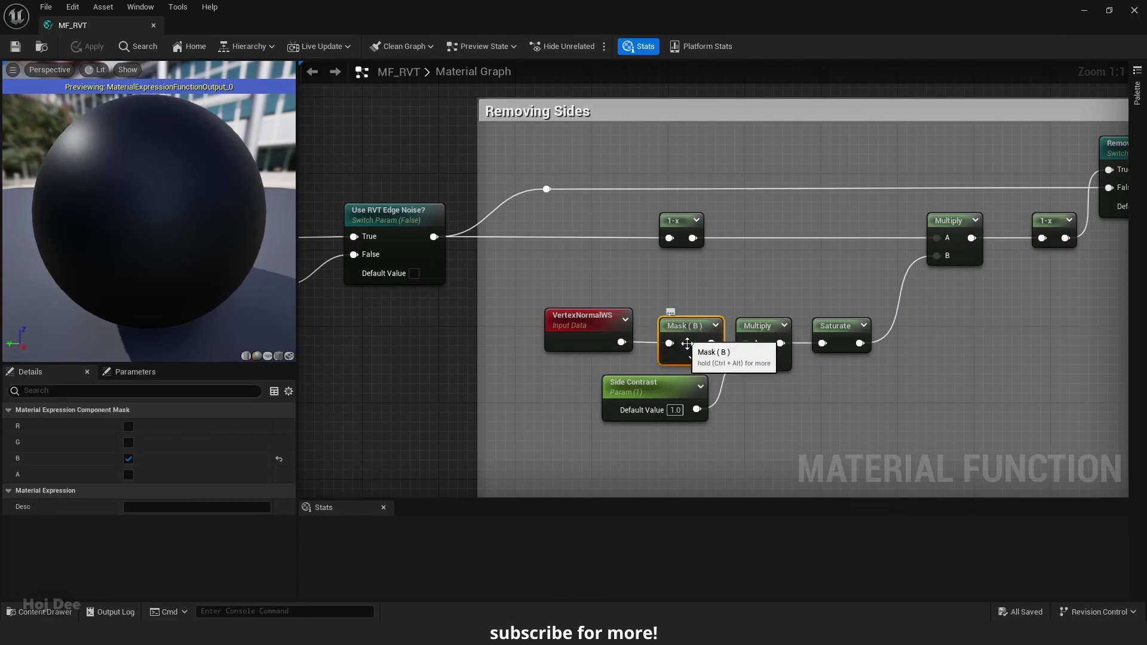
pyautogui.click(597, 325)
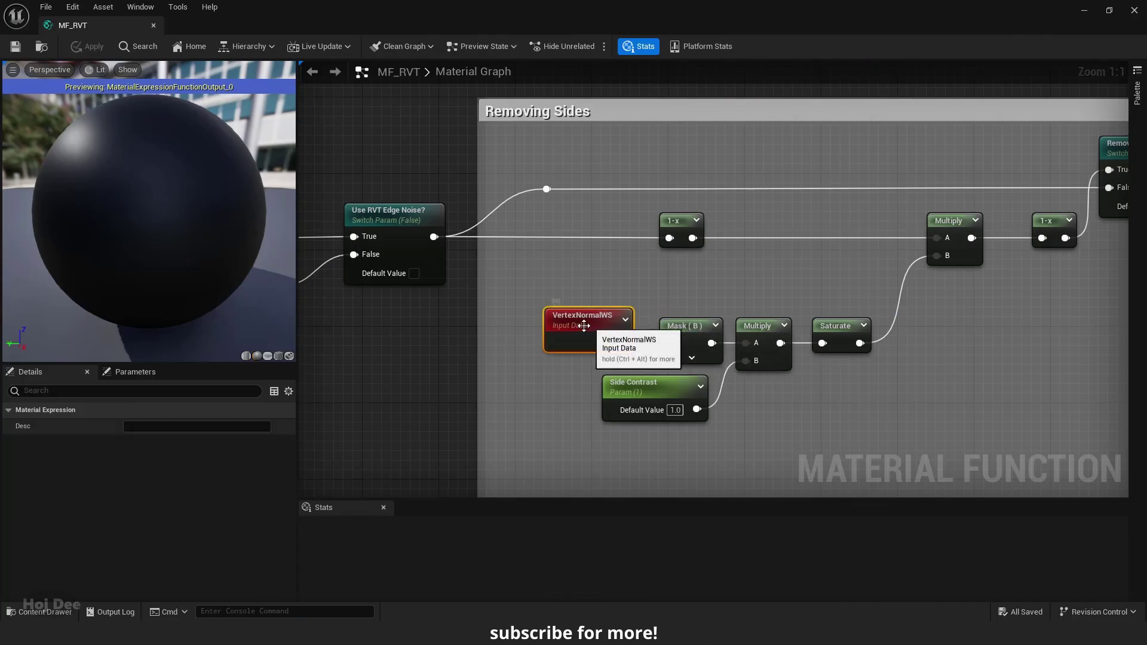
pyautogui.click(560, 371)
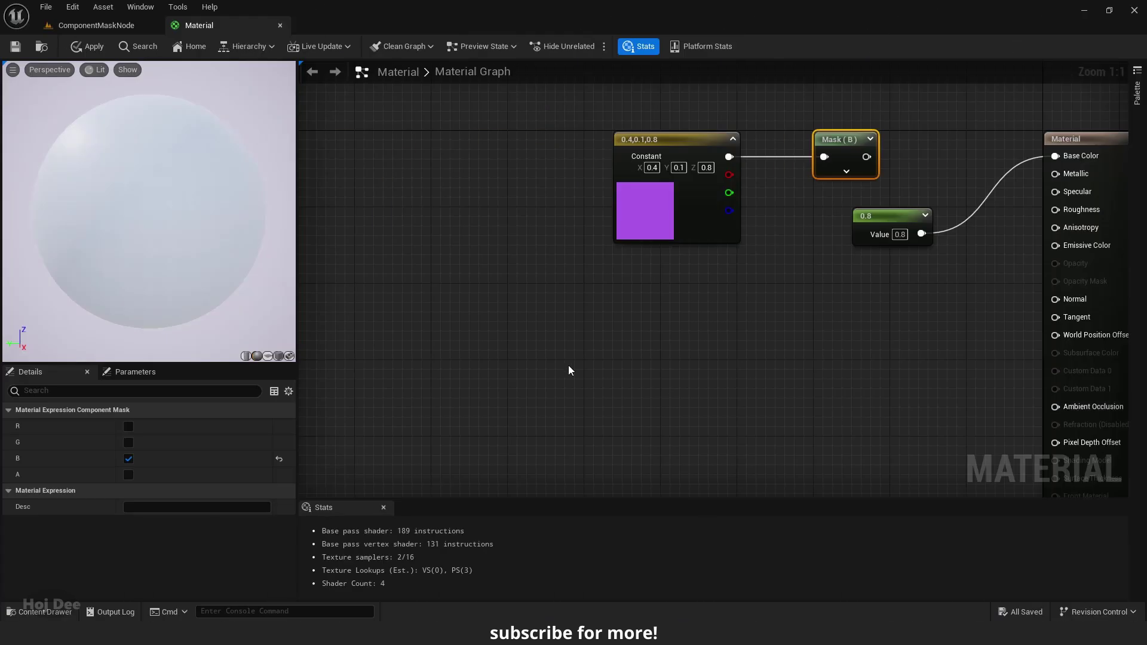
pyautogui.moveTo(568, 365); pyautogui.dragTo(727, 299, button='right')
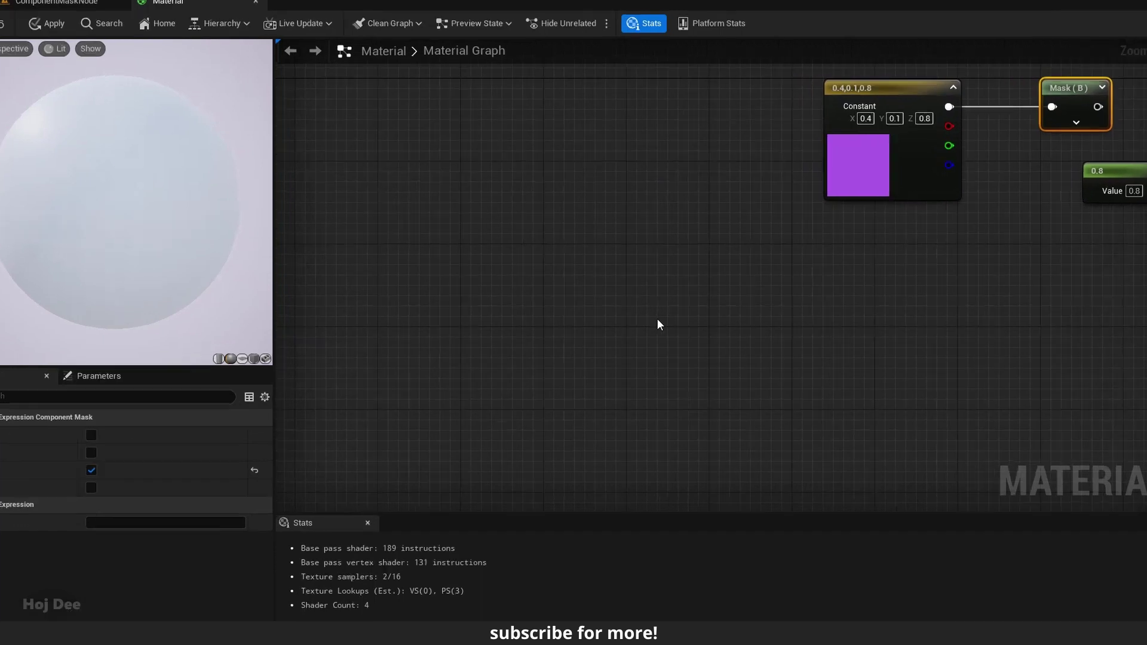
# - Add BreakOutFloat2Components and BreakOutFloat3Components nodes from a 'breakout' search
pyautogui.rightClick(651, 322)
pyautogui.write('breakout')
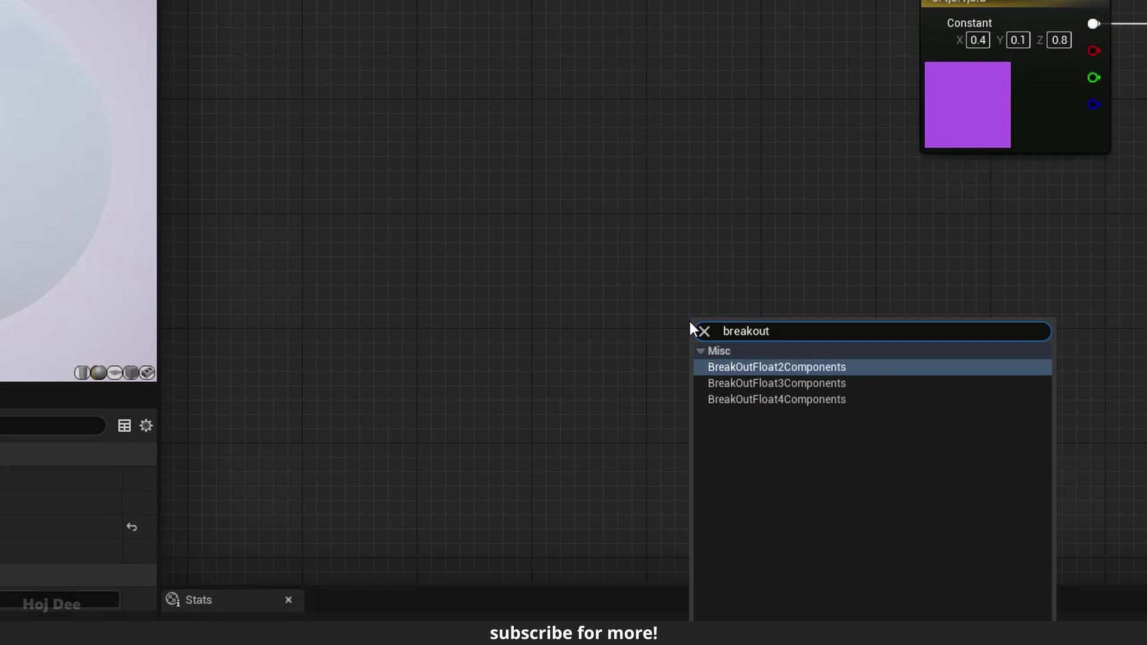
pyautogui.click(722, 368)
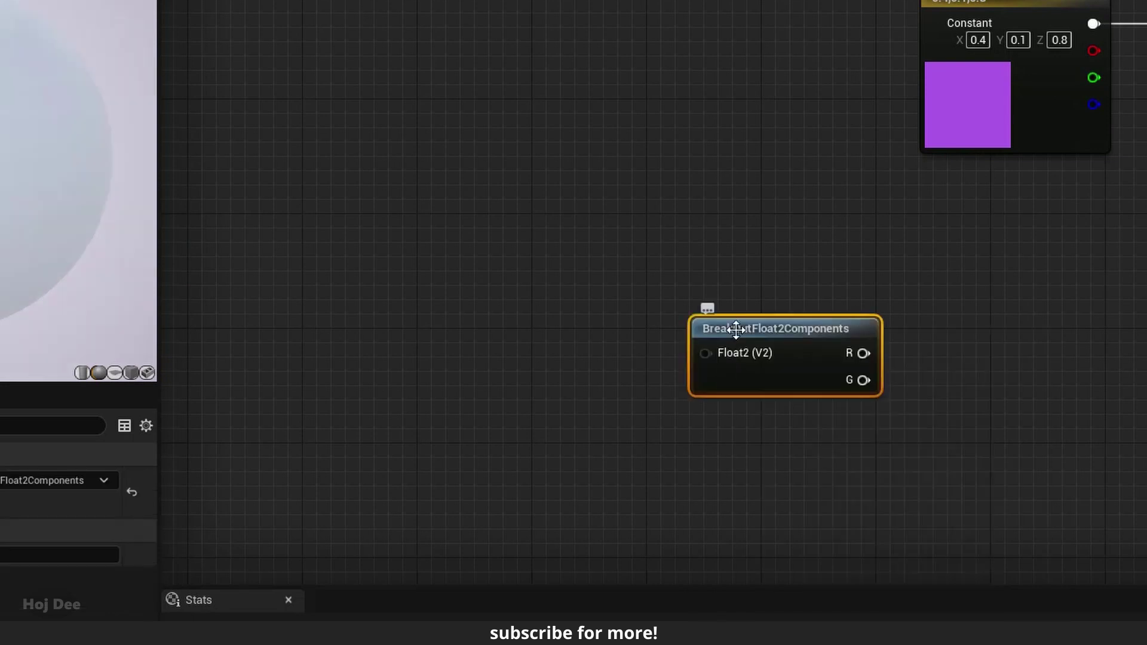
pyautogui.moveTo(724, 325); pyautogui.dragTo(725, 243)
pyautogui.rightClick(686, 342)
pyautogui.write('breakout')
pyautogui.click(730, 412)
# - Add a BreakOutFloat4Components node below the Float3 node, completing the stack of three
pyautogui.rightClick(604, 418)
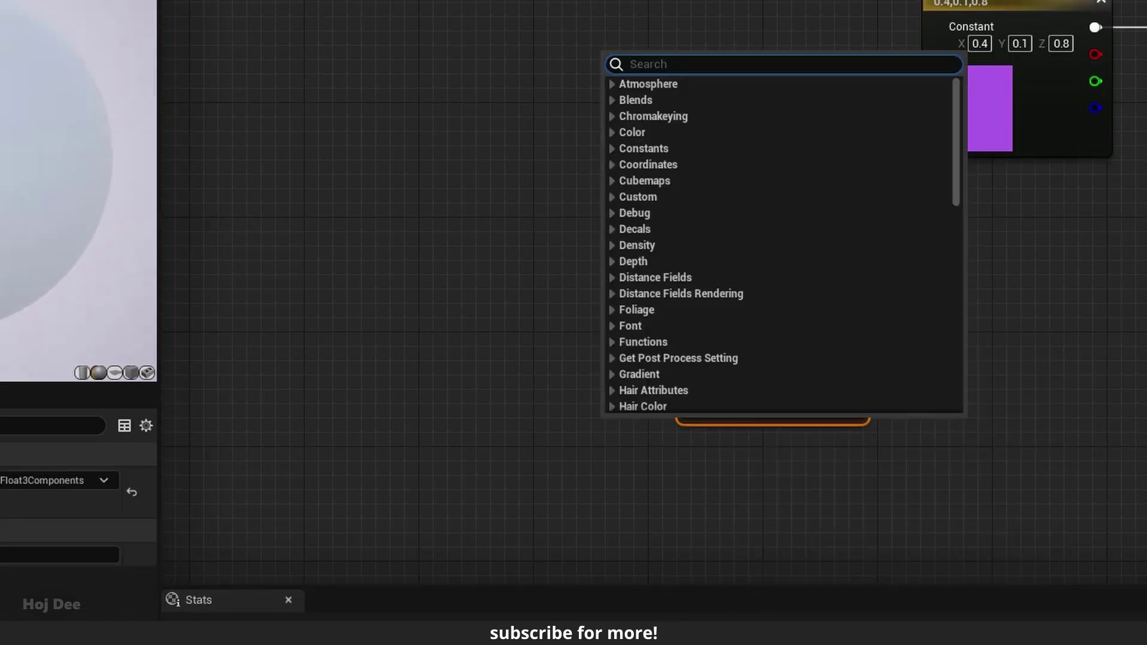
pyautogui.write('breakout')
pyautogui.click(687, 131)
pyautogui.moveTo(704, 433); pyautogui.dragTo(780, 448)
pyautogui.click(869, 403)
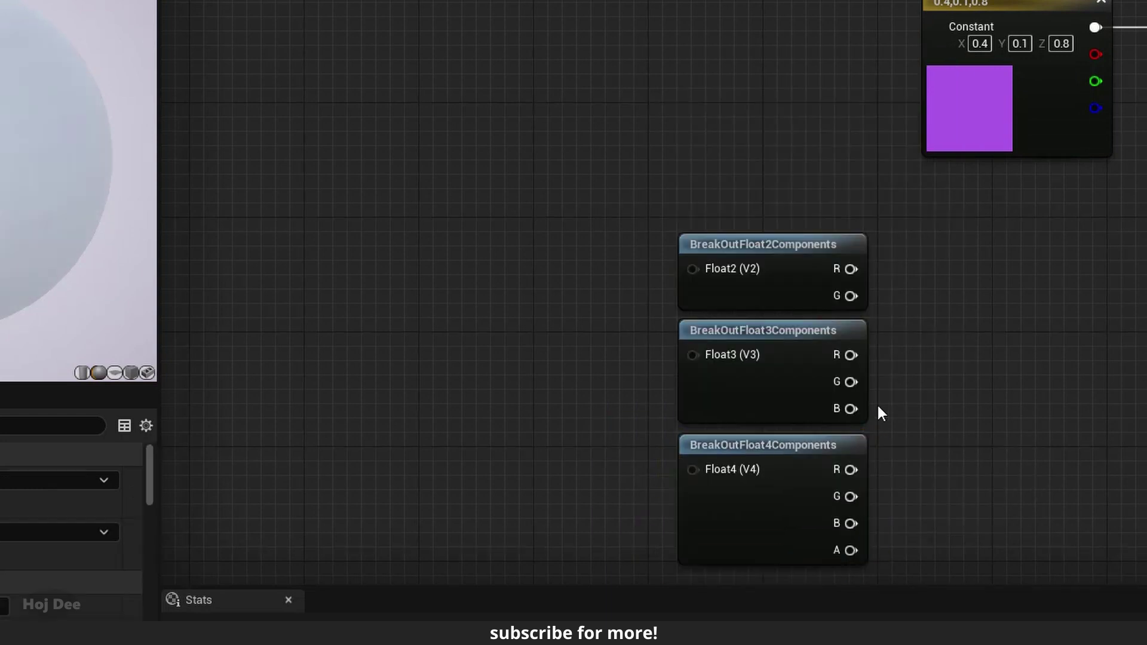
pyautogui.moveTo(908, 192); pyautogui.dragTo(657, 544)
pyautogui.click(625, 264)
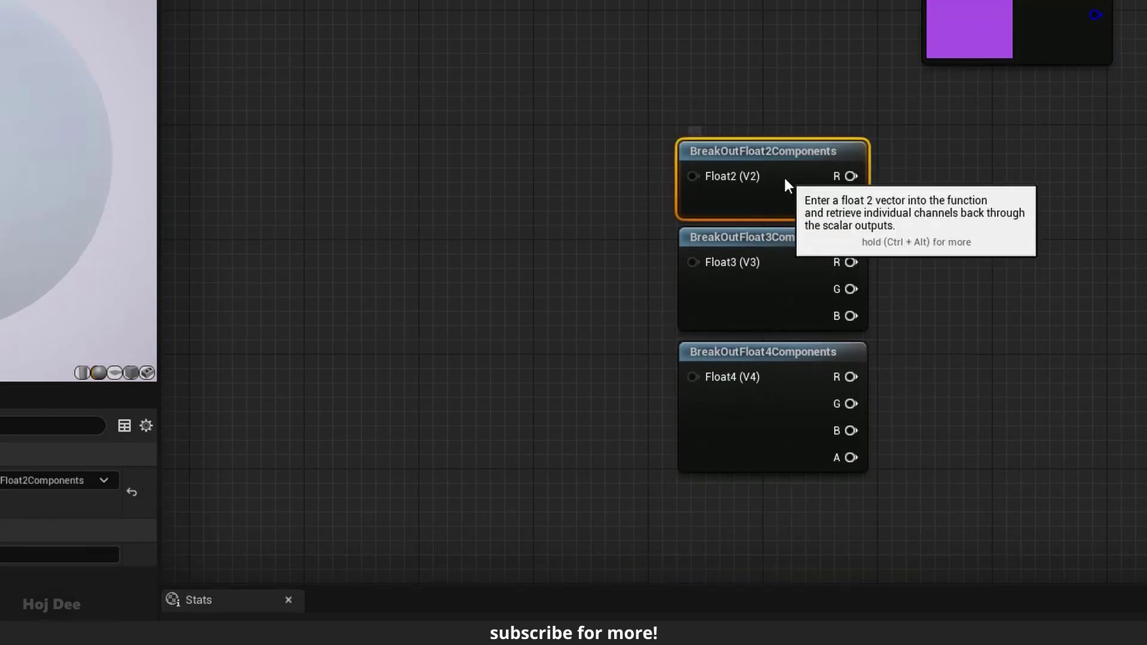
# - Open the BreakOutFloat2, Float3 and Float4 Components functions each in its own tab
pyautogui.click(768, 182)
pyautogui.doubleClick(769, 182)
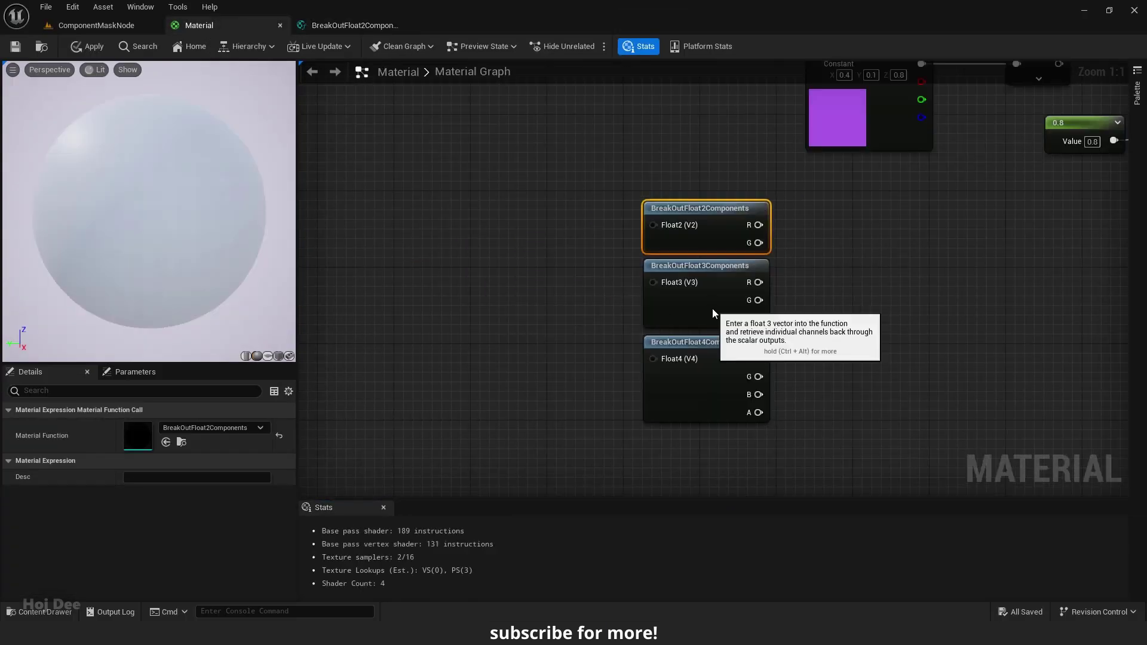
pyautogui.doubleClick(712, 308)
pyautogui.click(199, 26)
pyautogui.doubleClick(692, 374)
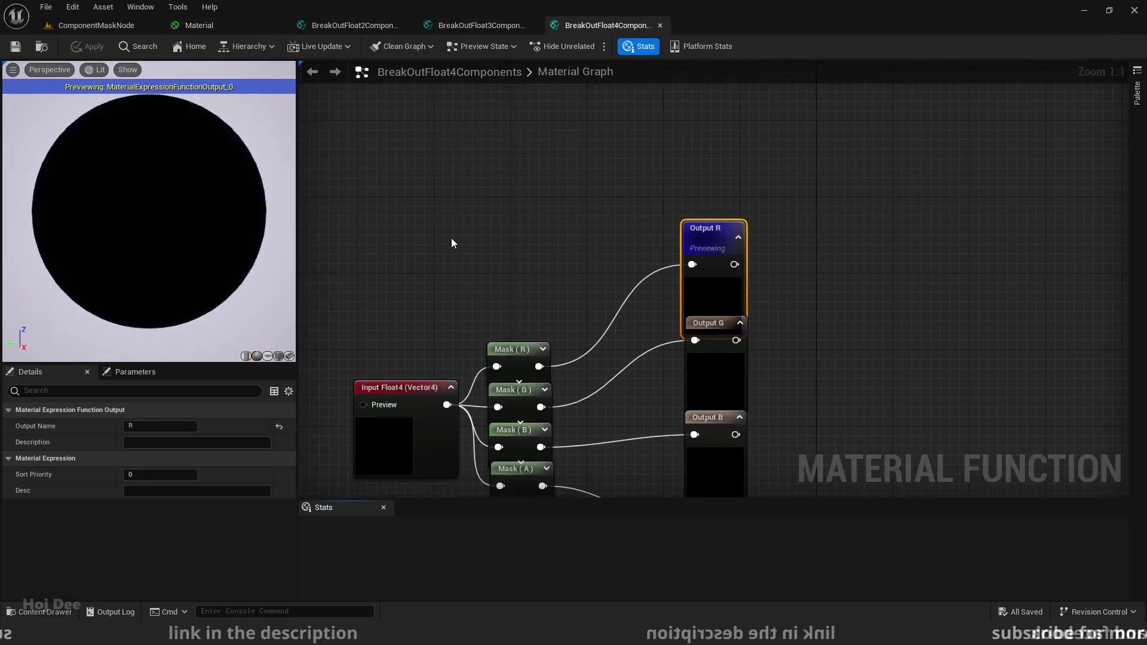
pyautogui.moveTo(456, 250); pyautogui.dragTo(469, 126, button='right')
# - Check the Mask (R), (G), (B) and (A) nodes inside BreakOutFloat4Components
pyautogui.click(505, 220)
pyautogui.click(505, 254)
pyautogui.click(507, 290)
pyautogui.click(508, 340)
# - Check the Mask (G) and (B) nodes in BreakOutFloat3Components and Mask (G) in BreakOutFloat2Components
pyautogui.click(482, 25)
pyautogui.moveTo(512, 239); pyautogui.dragTo(514, 126, button='right')
pyautogui.click(525, 263)
pyautogui.click(528, 307)
pyautogui.click(354, 25)
pyautogui.click(593, 325)
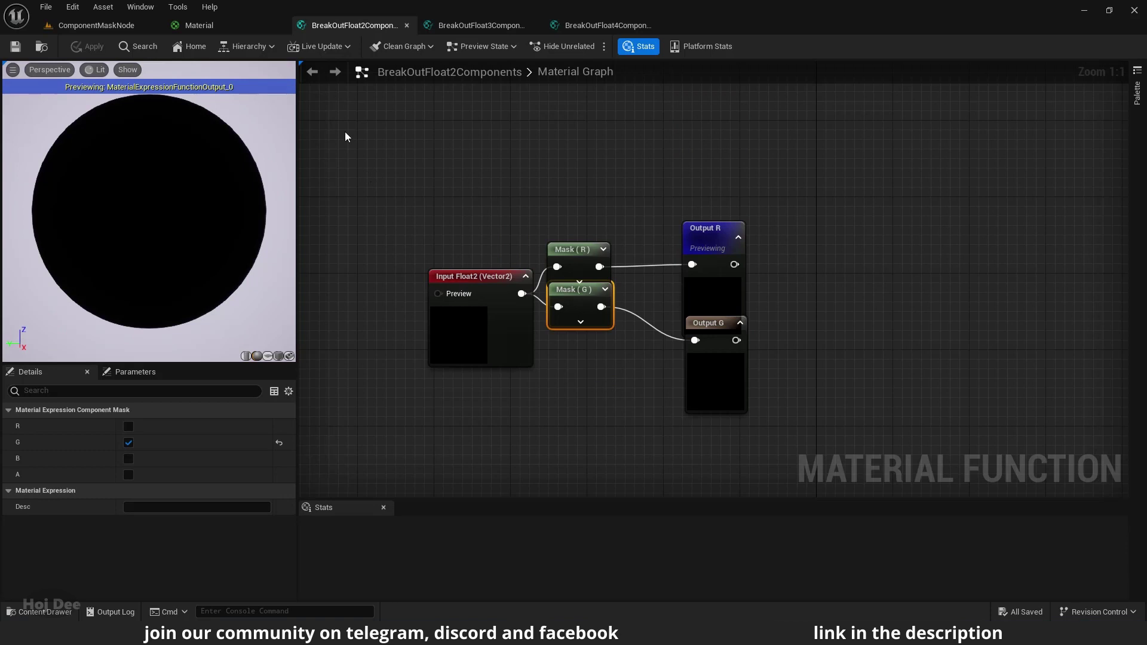
pyautogui.click(231, 28)
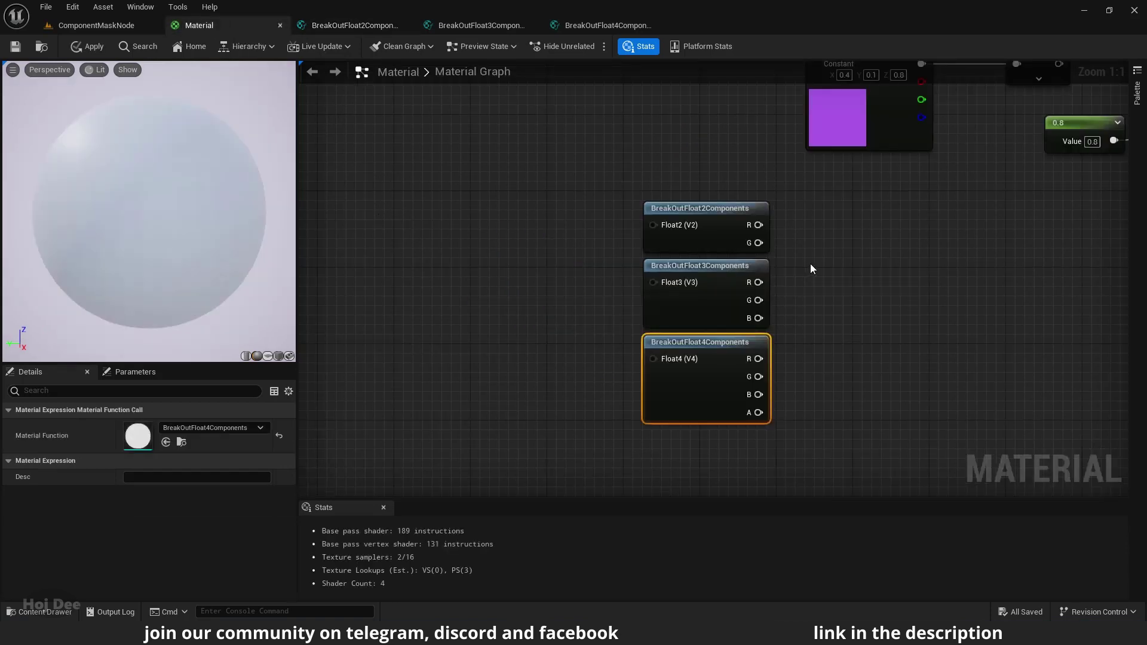
pyautogui.moveTo(810, 263); pyautogui.dragTo(719, 253, button='right')
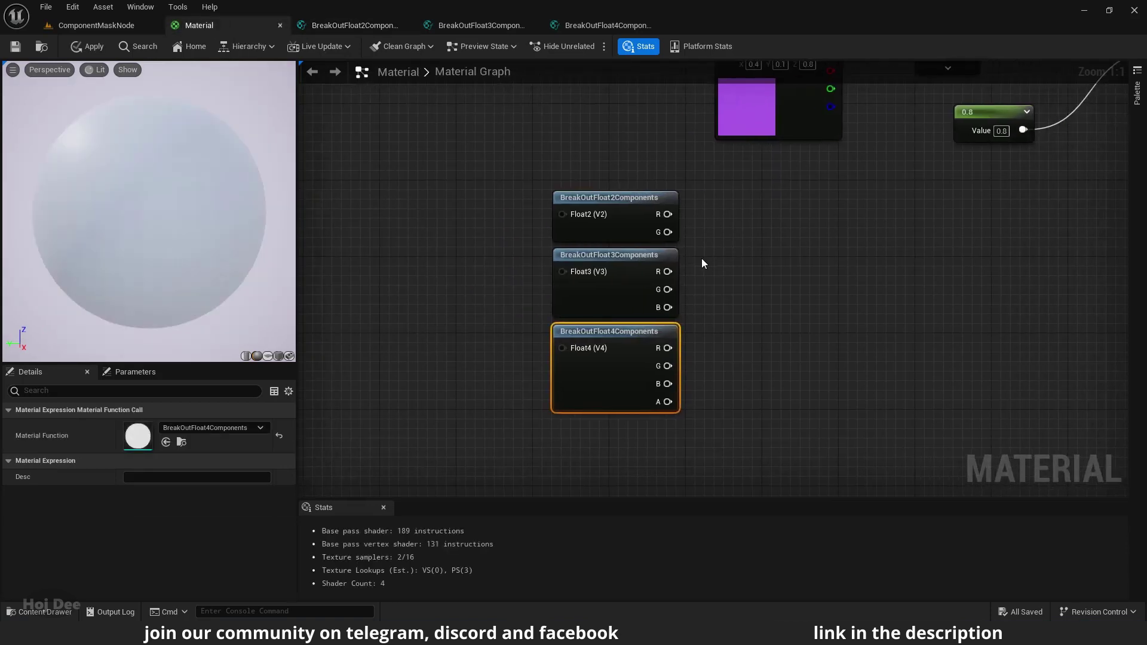